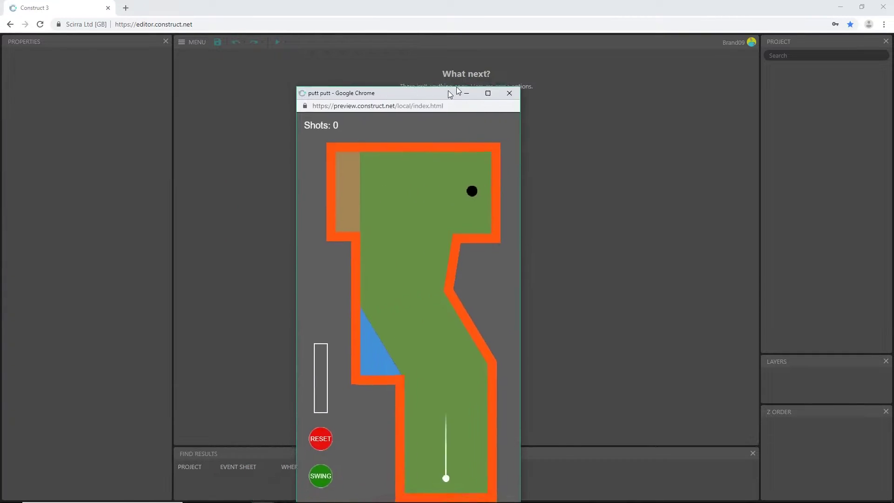
# Step: Play the first mini golf hole in the preview, aiming and swinging the ball until it reaches the cup
pyautogui.moveTo(448, 91); pyautogui.dragTo(486, 46)
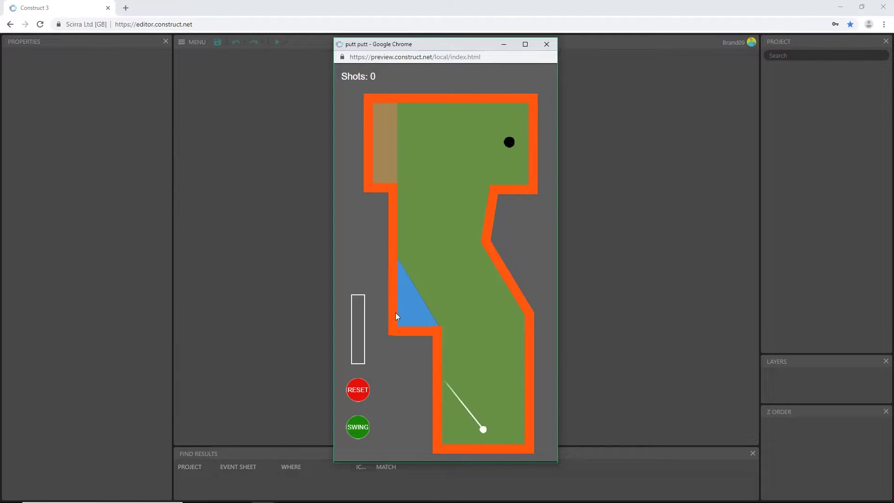
pyautogui.click(448, 276)
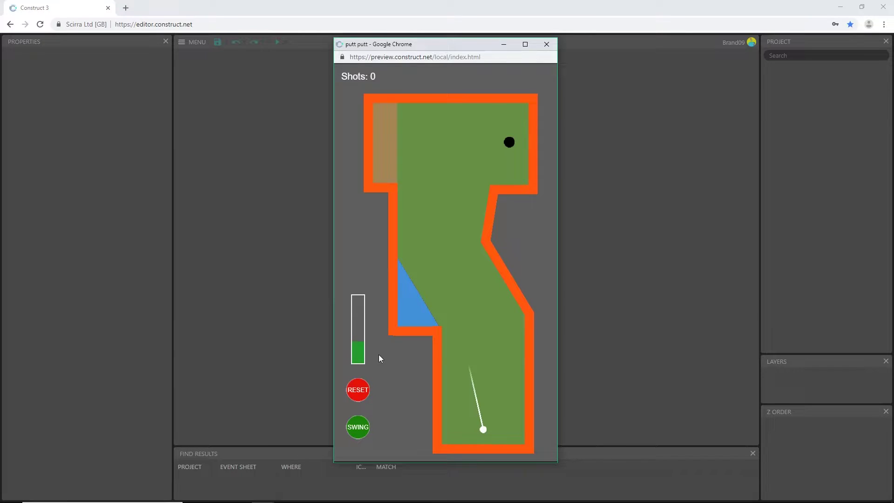
pyautogui.click(357, 427)
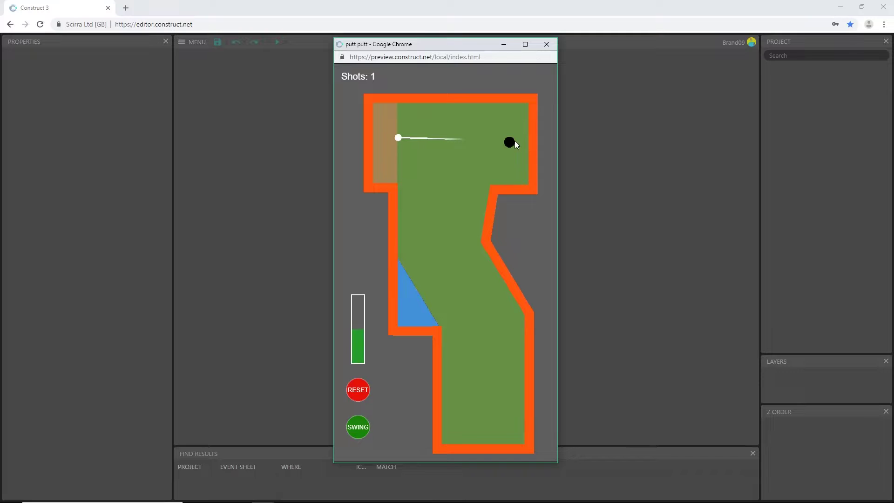
pyautogui.click(358, 431)
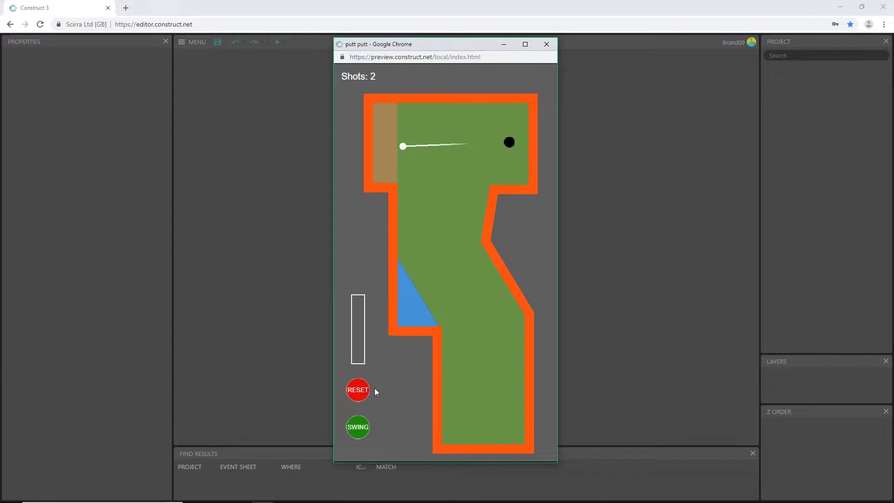
pyautogui.click(510, 141)
pyautogui.click(359, 428)
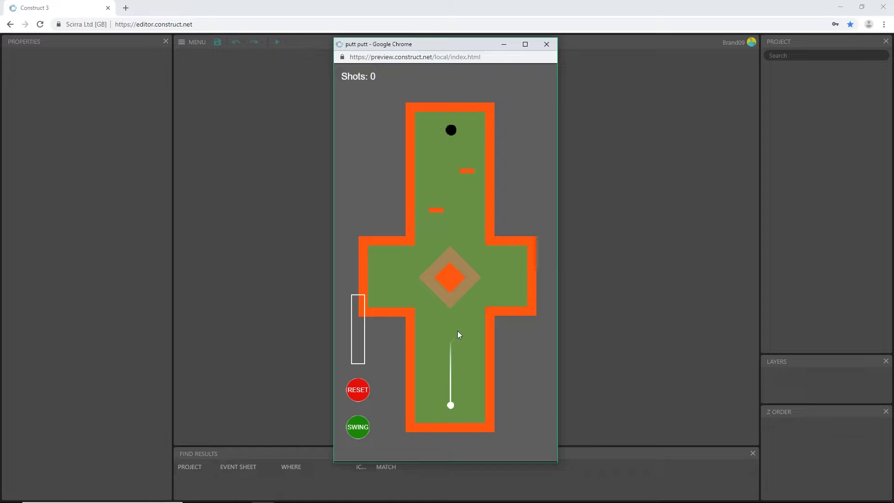
# Step: Try two shots on the second mini golf hole around the central diamond obstacle and close the game preview
pyautogui.click(429, 269)
pyautogui.click(362, 429)
pyautogui.click(420, 236)
pyautogui.click(359, 427)
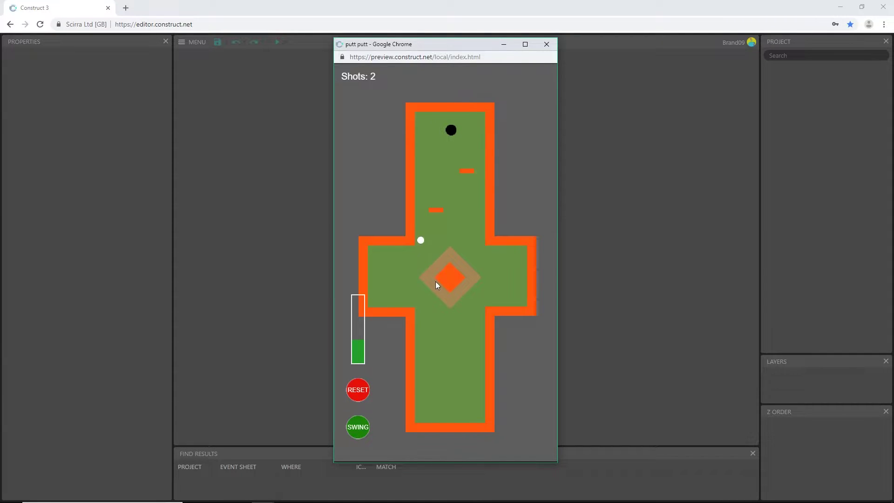
pyautogui.click(420, 239)
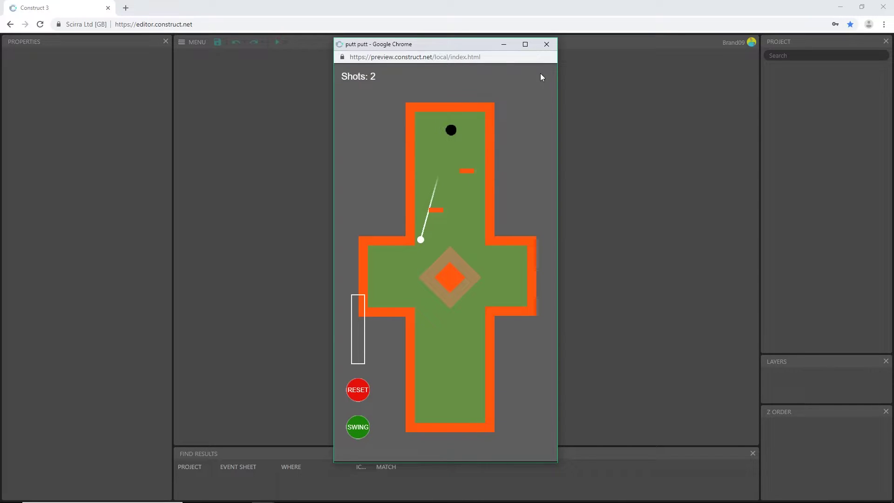
pyautogui.click(547, 45)
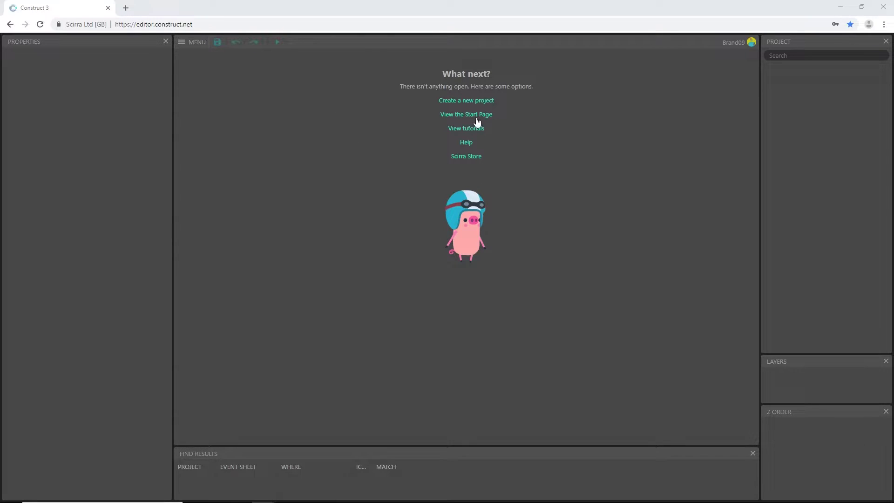
# Step: Create a new project named "mini golf tutorial" using the SD portrait 9:16 preset
pyautogui.click(469, 102)
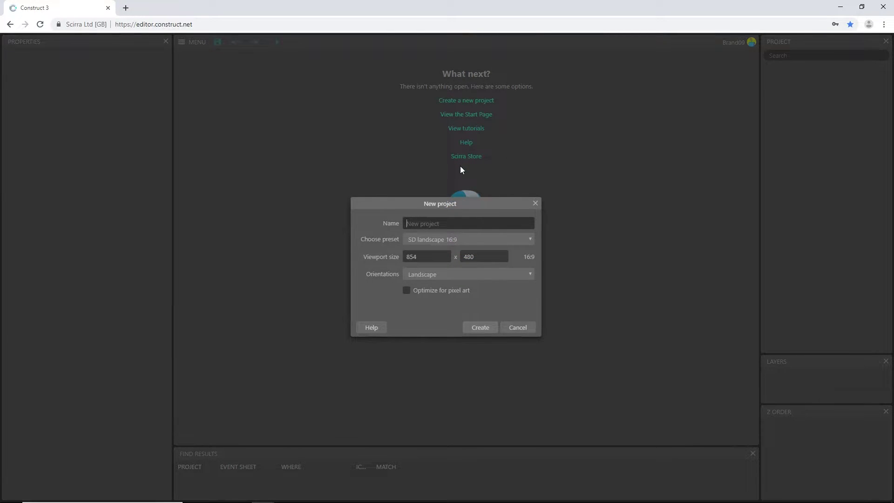
pyautogui.write('mini golf tutorial')
pyautogui.click(443, 241)
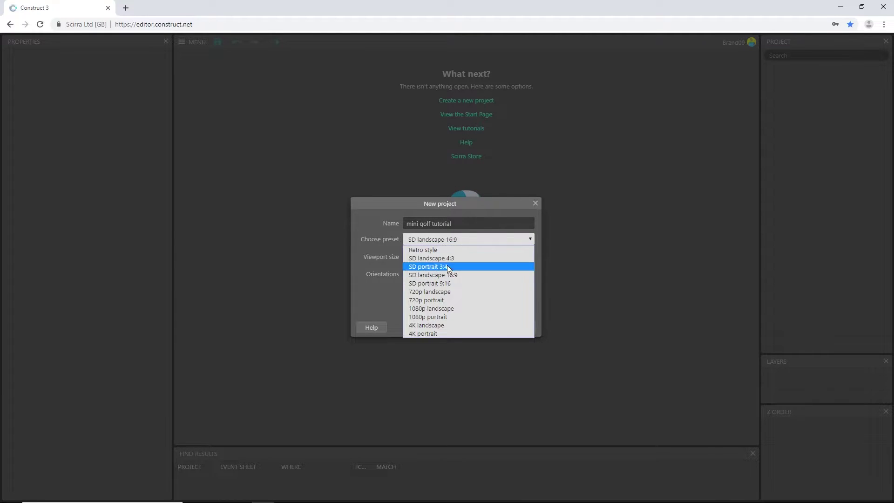
pyautogui.click(450, 284)
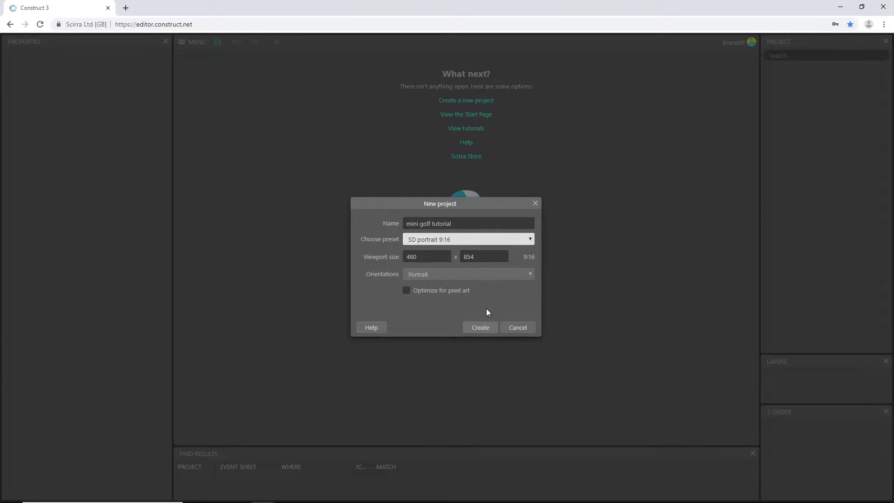
pyautogui.click(481, 328)
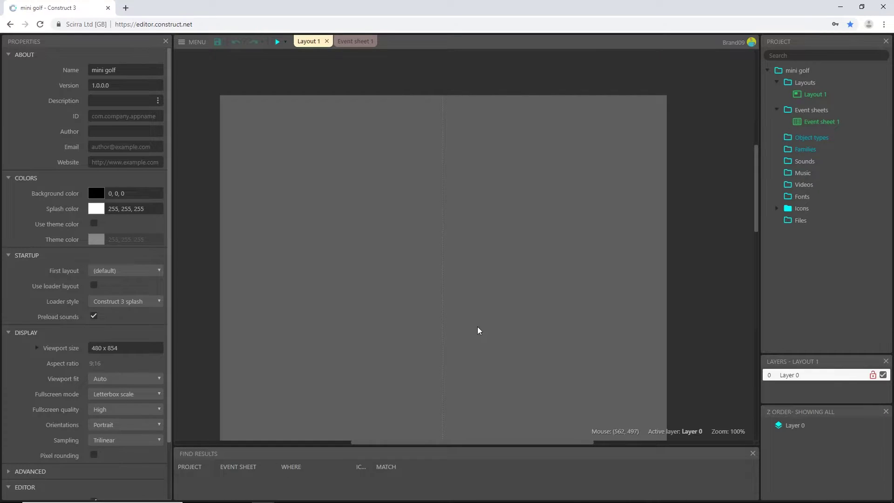
# Step: Set the size of Layout 1 to 480 x 854 to match the project's viewport size
pyautogui.scroll(-1, 375, 319)
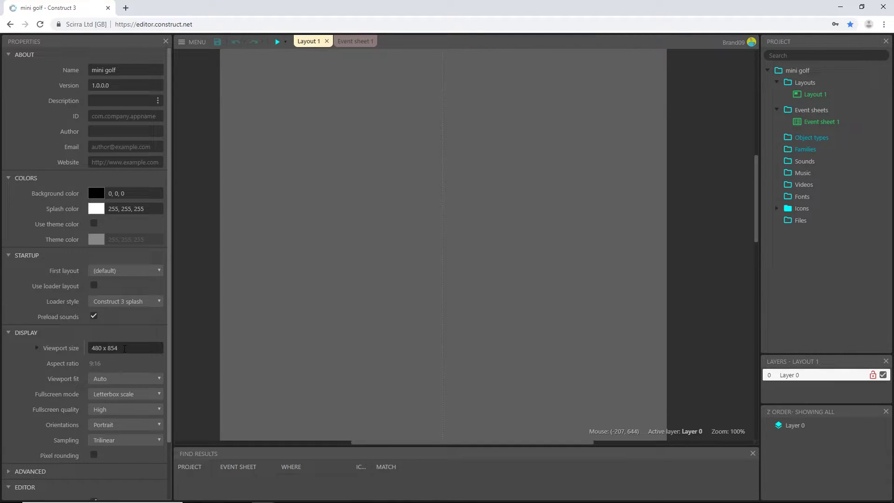
pyautogui.click(124, 348)
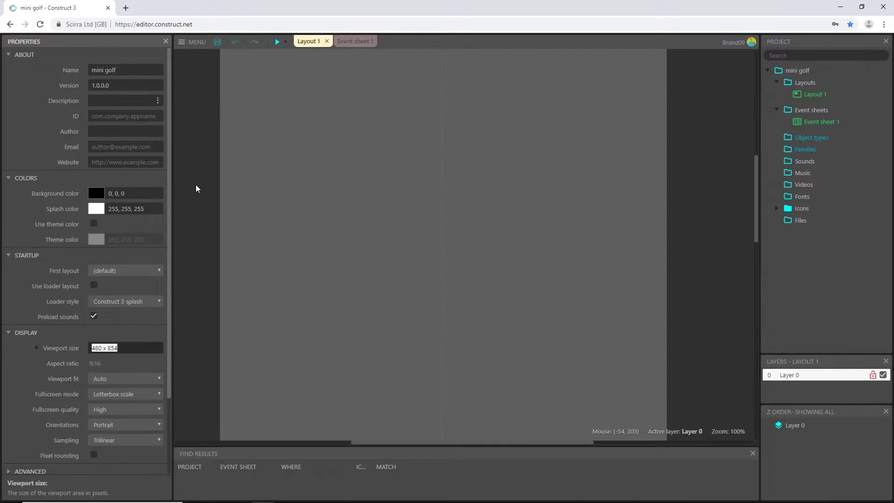
pyautogui.click(195, 153)
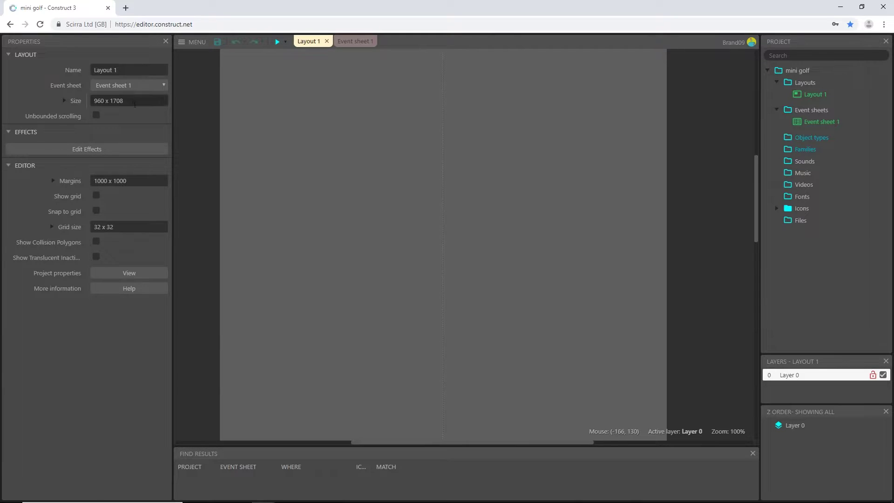
pyautogui.click(132, 102)
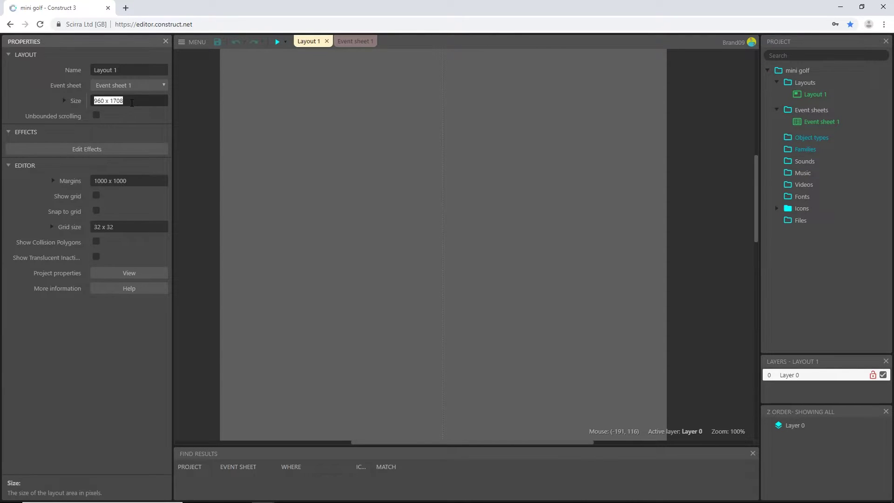
pyautogui.write('480 x 854')
pyautogui.press('Tab')
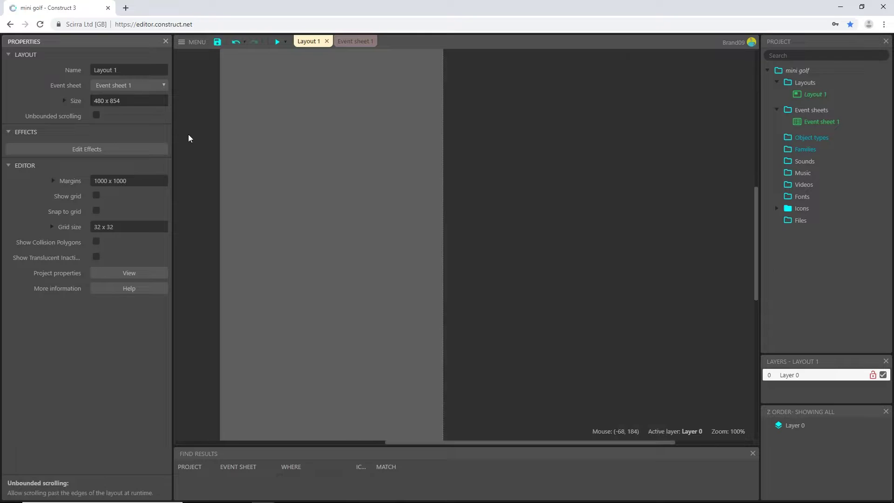
# Step: Insert a new Sprite object and place it just outside the left edge of the layout
pyautogui.keyDown('ctrl'); pyautogui.scroll(-1, 279, 251); pyautogui.keyUp('ctrl')
pyautogui.moveTo(309, 261); pyautogui.dragTo(427, 285, button='middle')
pyautogui.keyDown('ctrl'); pyautogui.scroll(-1, 384, 264); pyautogui.keyUp('ctrl')
pyautogui.keyDown('ctrl'); pyautogui.scroll(-1, 390, 286); pyautogui.keyUp('ctrl')
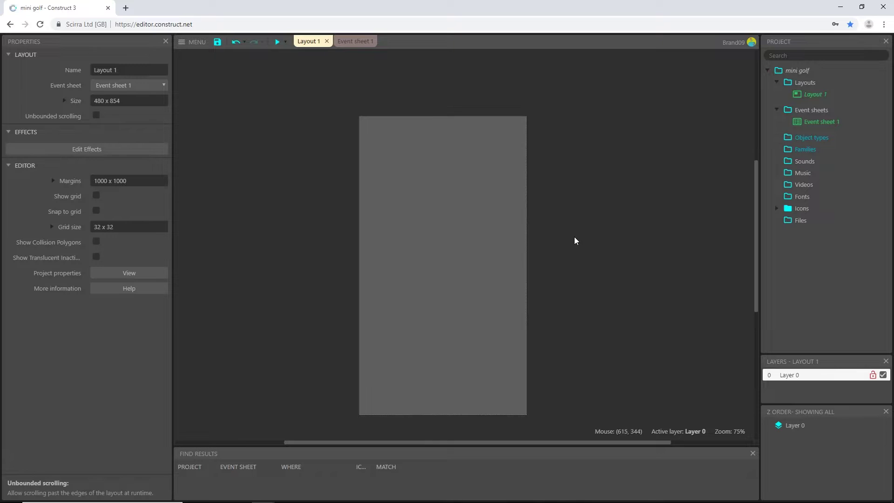
pyautogui.doubleClick(303, 183)
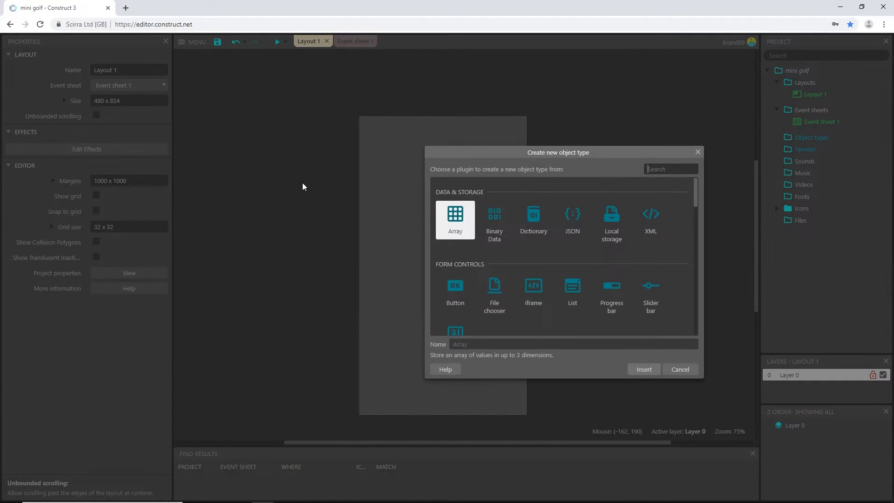
pyautogui.scroll(-3, 564, 305)
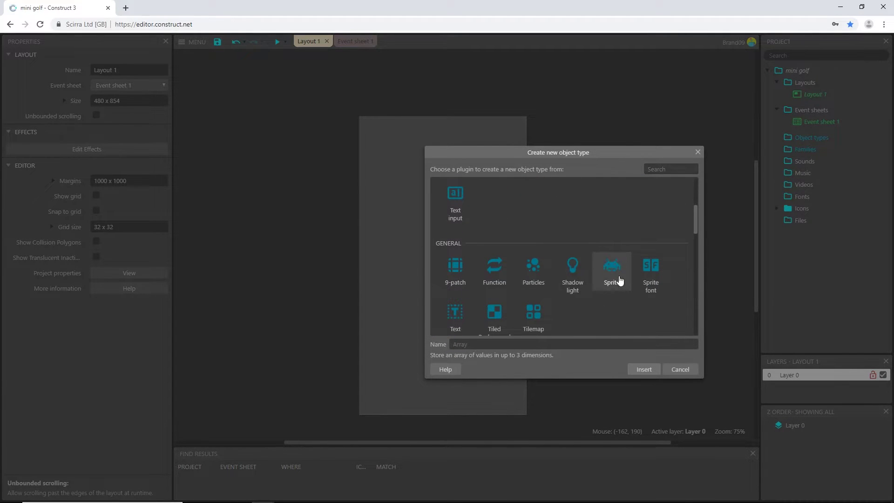
pyautogui.doubleClick(612, 270)
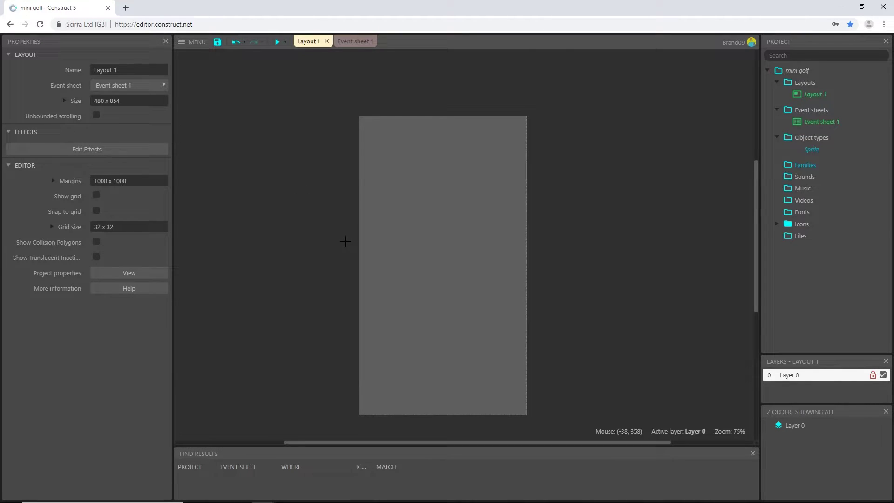
pyautogui.click(345, 241)
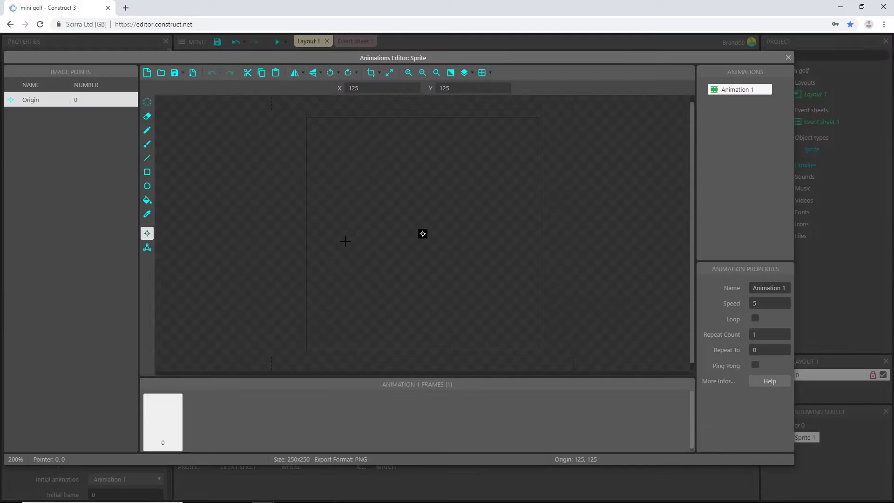
# Step: Resize the sprite's image canvas to 20 x 20 pixels
pyautogui.click(389, 73)
pyautogui.write('20')
pyautogui.press('Tab')
pyautogui.write('20')
pyautogui.press('Return')
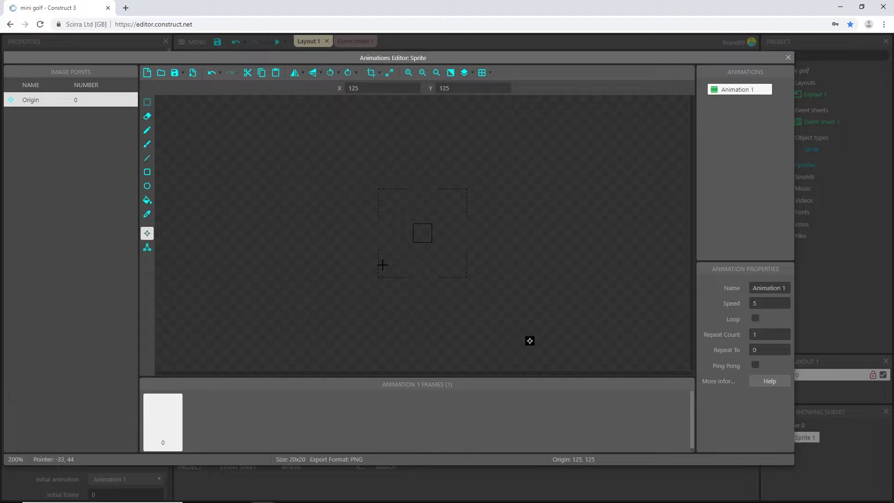
# Step: Assign the sprite's origin image point to the top-left corner of the image
pyautogui.press('KP_7')
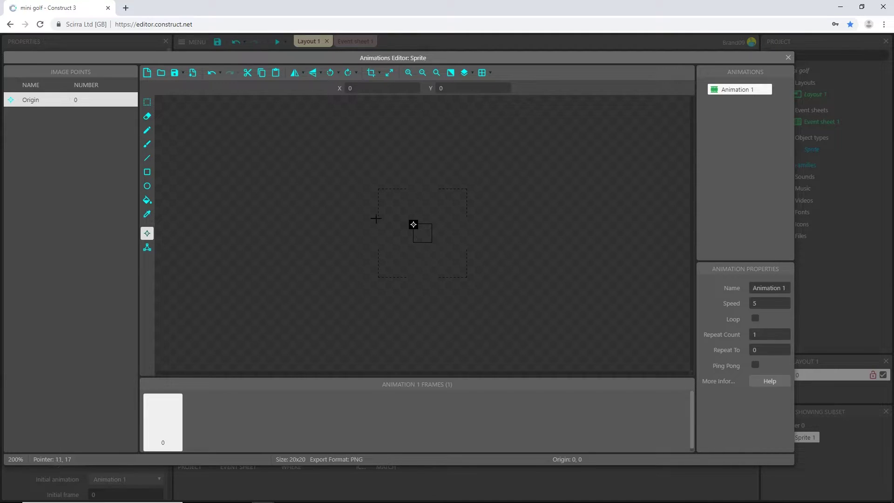
pyautogui.rightClick(47, 99)
pyautogui.moveTo(123, 163)
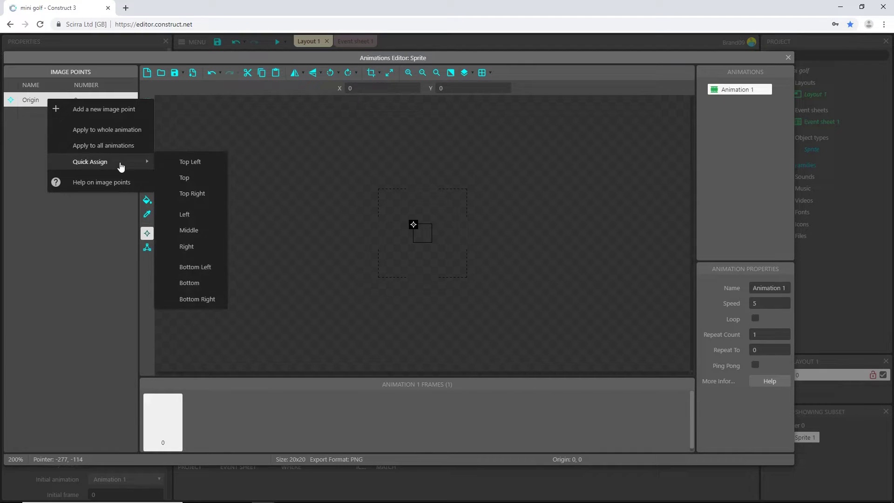
pyautogui.click(205, 162)
# Step: Pick an orange color for the Fill tool and set its hue to 18
pyautogui.scroll(2, 443, 243)
pyautogui.scroll(1, 450, 238)
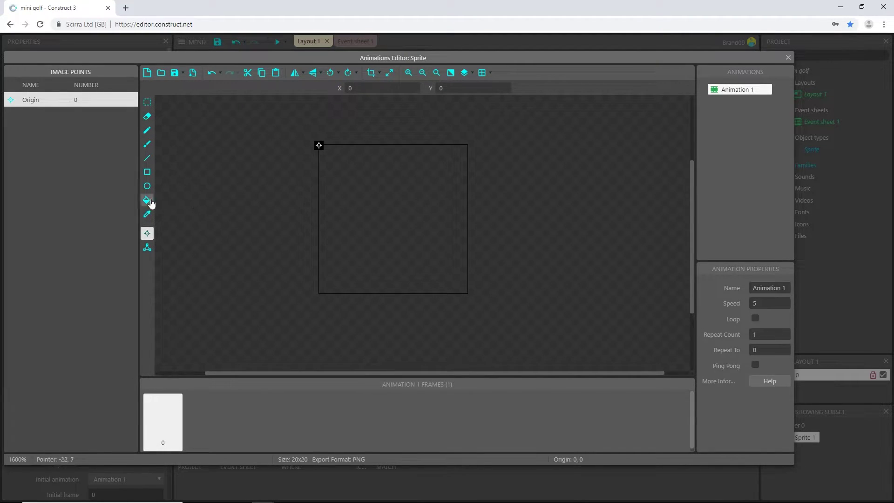
pyautogui.click(147, 248)
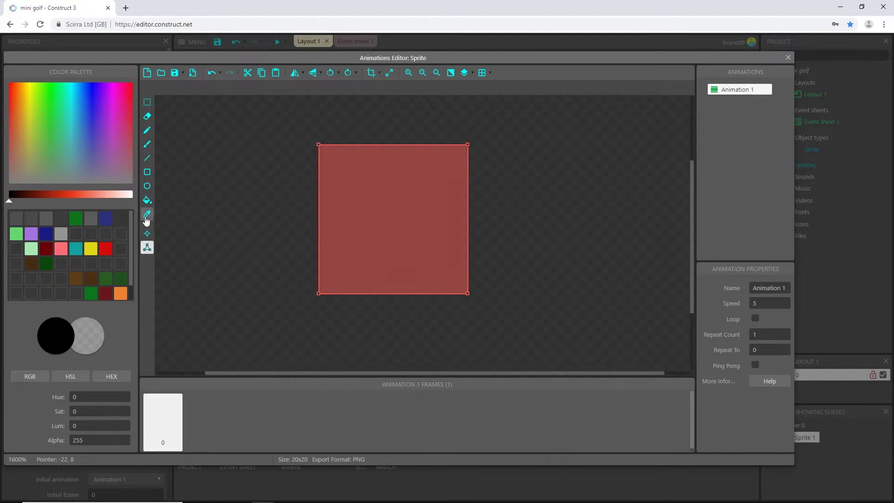
pyautogui.click(147, 201)
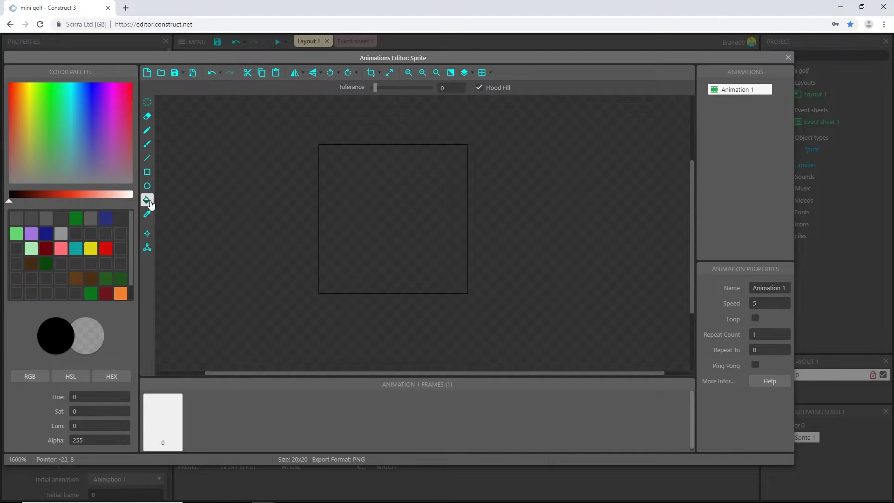
pyautogui.click(18, 92)
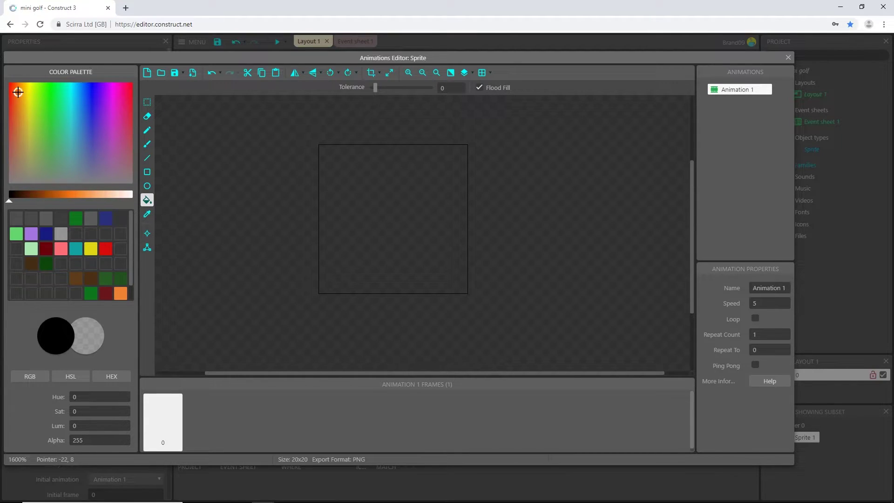
pyautogui.moveTo(18, 91); pyautogui.dragTo(20, 89)
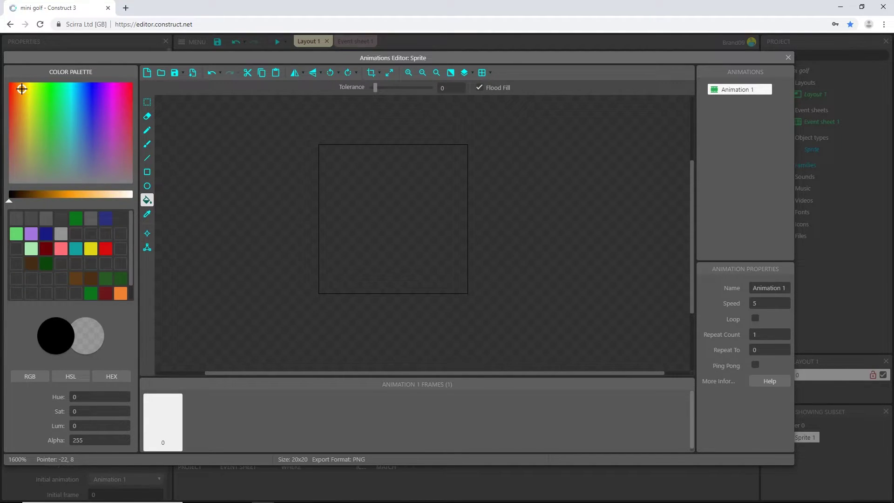
pyautogui.click(56, 195)
pyautogui.doubleClick(94, 399)
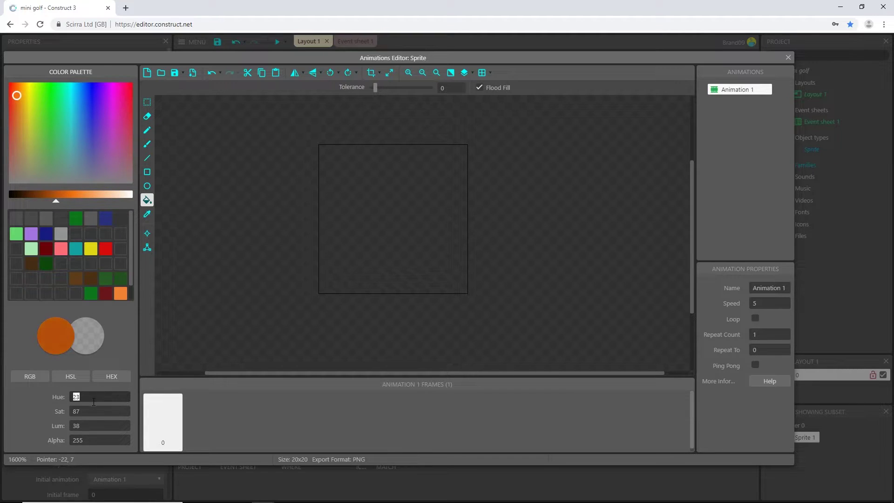
pyautogui.press('Down')
pyautogui.moveTo(93, 402); pyautogui.dragTo(93, 405)
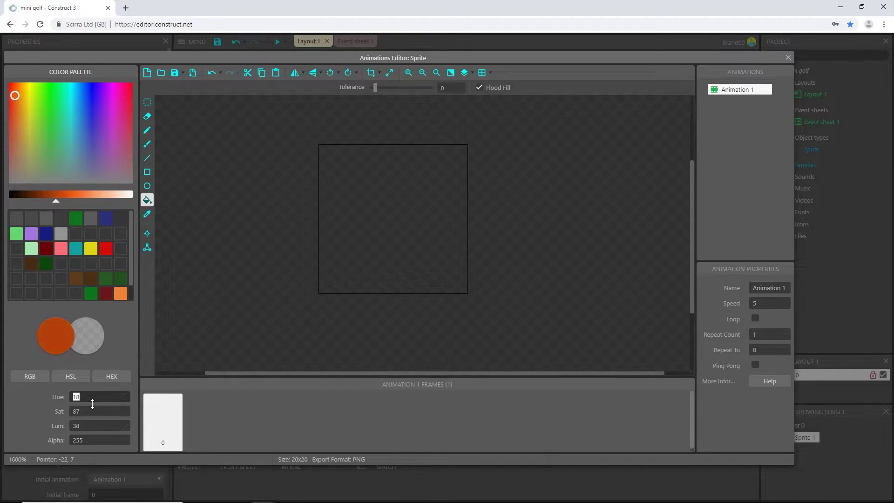
# Step: Set the fill color's saturation to 100 and luminosity to 53, and flood fill the whole sprite image with it
pyautogui.doubleClick(93, 411)
pyautogui.moveTo(93, 411); pyautogui.dragTo(108, 370)
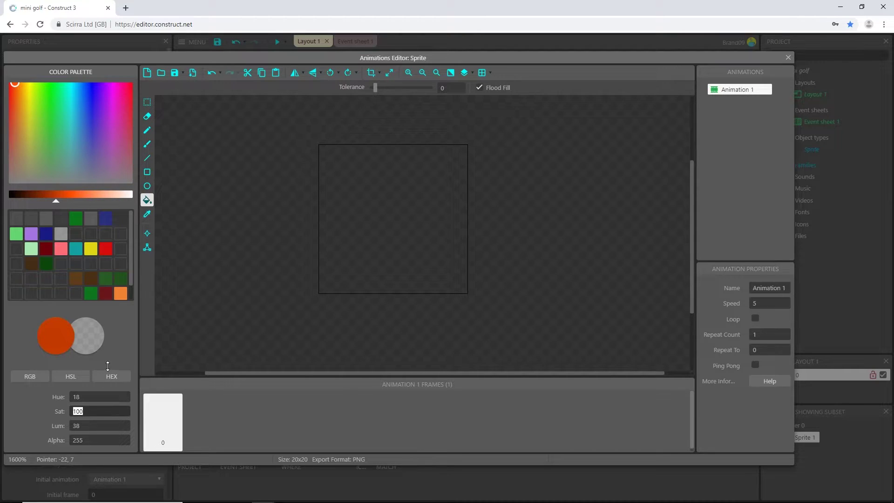
pyautogui.doubleClick(107, 426)
pyautogui.moveTo(107, 426); pyautogui.dragTo(109, 421)
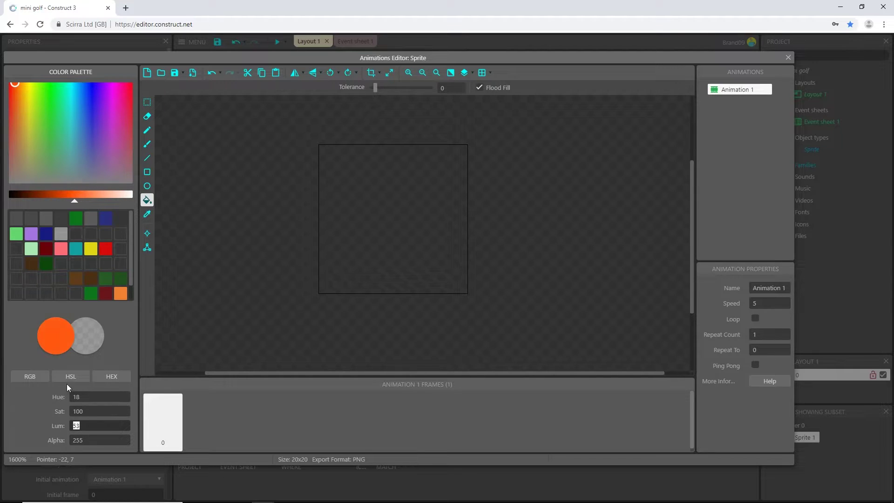
pyautogui.click(81, 381)
pyautogui.click(393, 196)
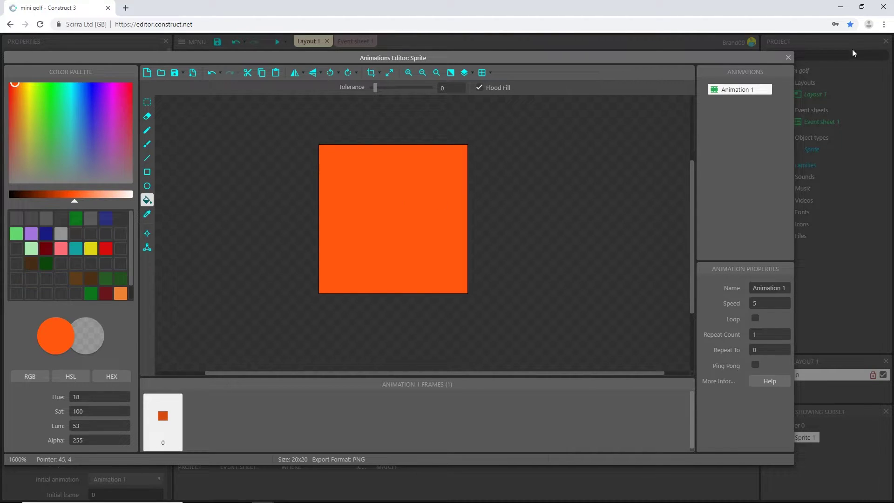
# Step: Close the image editor, rename the orange sprite as bumper, and move it beside the layout to about -119, 368
pyautogui.click(788, 58)
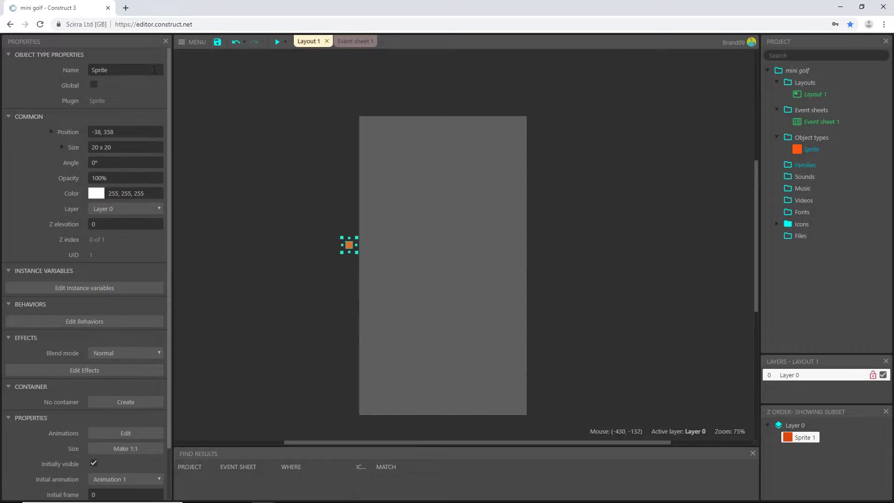
pyautogui.click(135, 70)
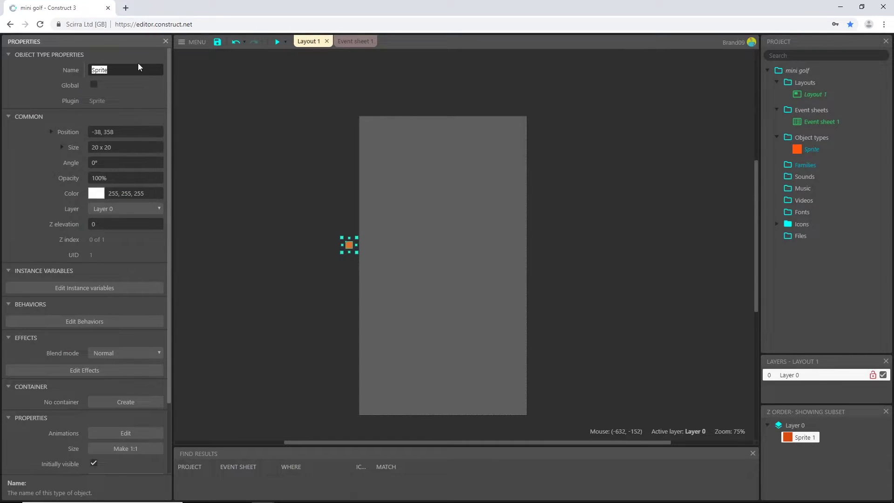
pyautogui.write('bumoer')
pyautogui.press('Return')
pyautogui.click(122, 71)
pyautogui.write('bumper')
pyautogui.press('Return')
pyautogui.moveTo(323, 253); pyautogui.dragTo(321, 251)
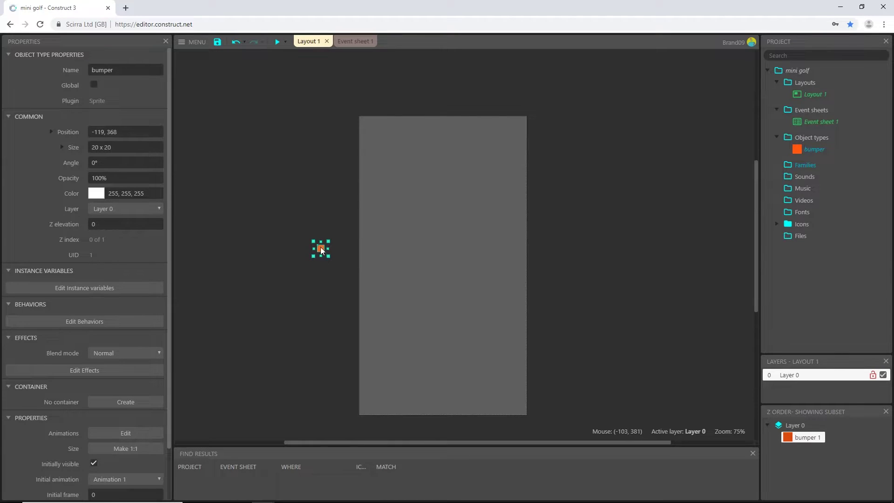
# Step: Clone the bumper object type and place the clone just below it at about -110, 435
pyautogui.rightClick(323, 252)
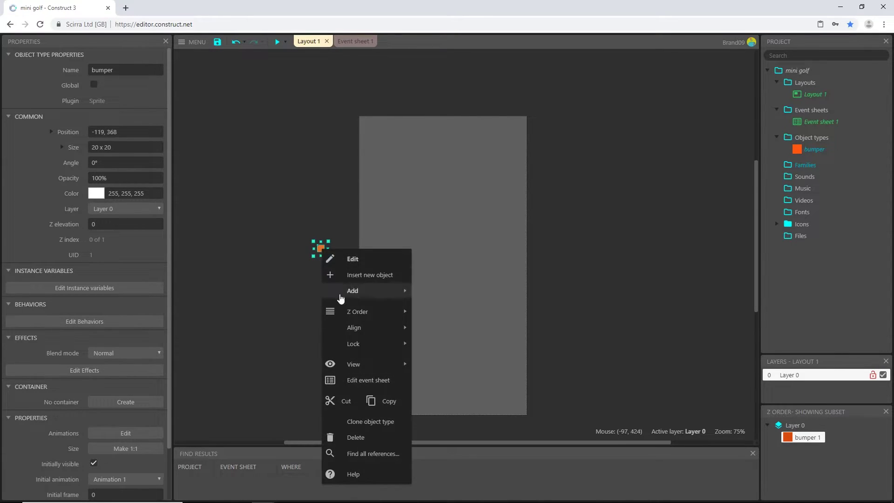
pyautogui.click(369, 421)
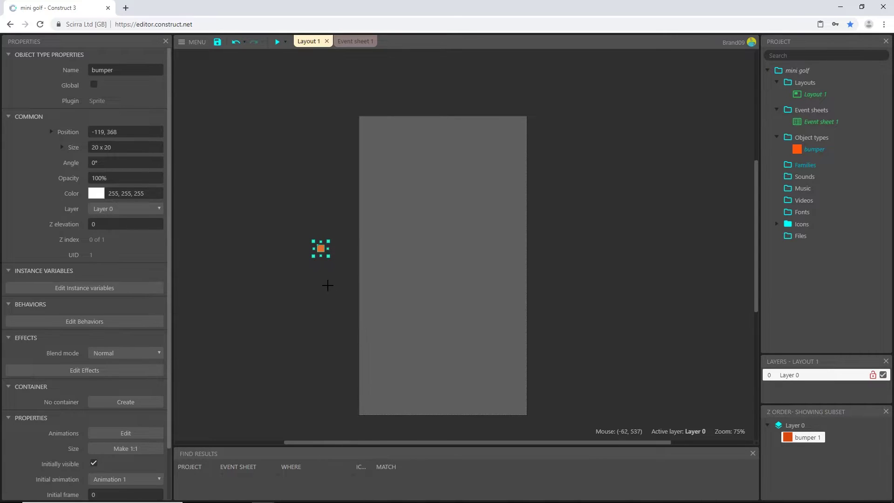
pyautogui.click(323, 272)
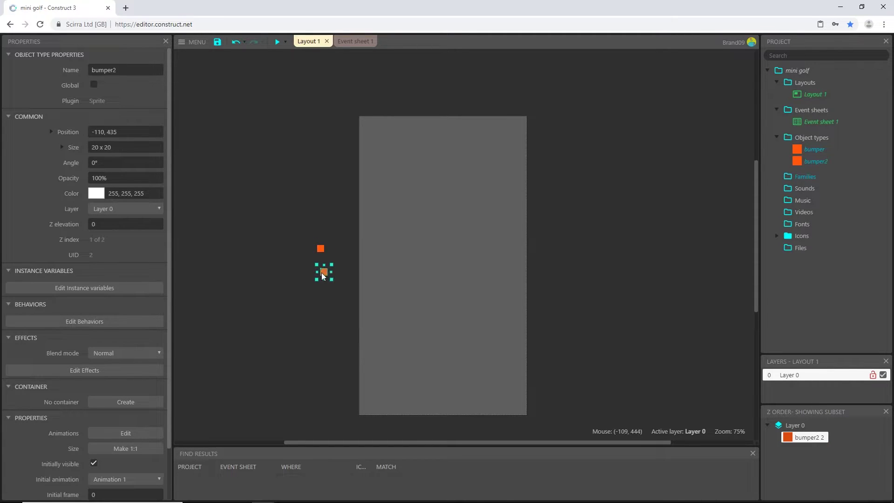
# Step: Open the cloned bumper's image for editing and choose a yellowish green fill color with a hue of 82
pyautogui.doubleClick(324, 273)
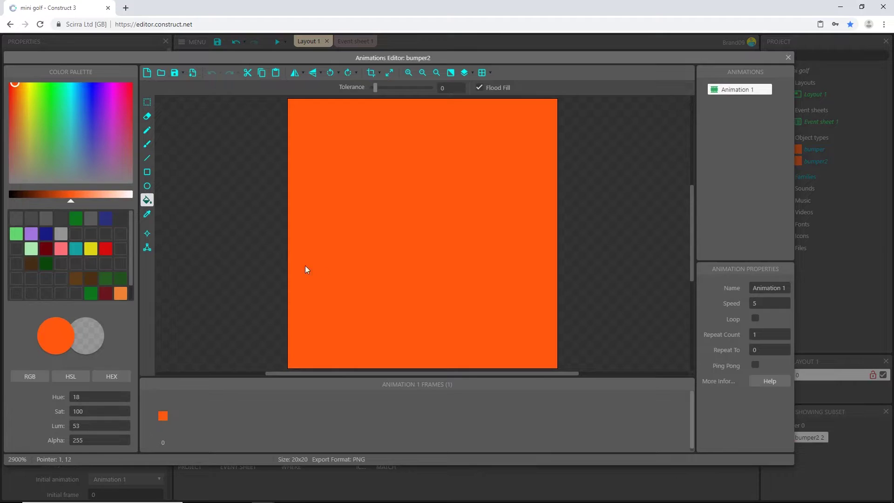
pyautogui.click(148, 205)
pyautogui.click(91, 293)
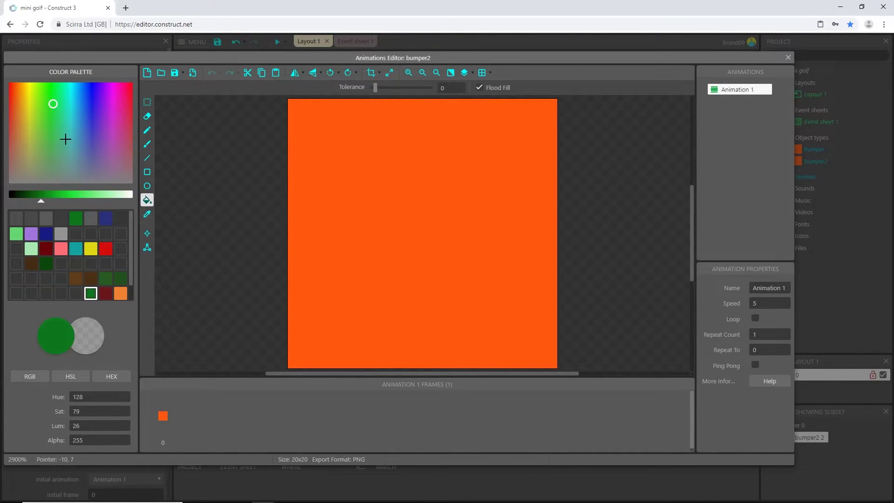
pyautogui.click(50, 105)
pyautogui.click(62, 156)
pyautogui.click(51, 102)
pyautogui.moveTo(51, 103); pyautogui.dragTo(42, 106)
pyautogui.click(113, 396)
pyautogui.scroll(-17, 112, 399)
pyautogui.scroll(3, 115, 401)
pyautogui.scroll(-2, 116, 401)
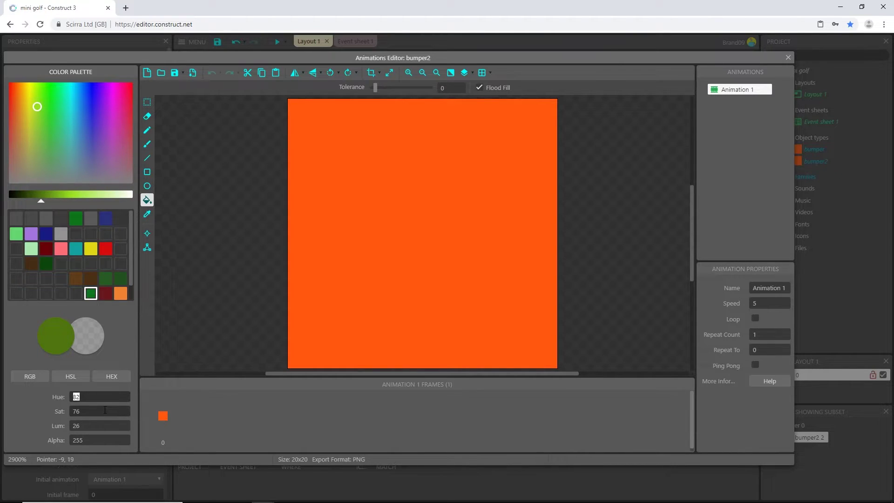
# Step: Set the green fill color's saturation to 45 and its luminosity to 42
pyautogui.click(105, 410)
pyautogui.scroll(-20, 104, 412)
pyautogui.scroll(-9, 104, 424)
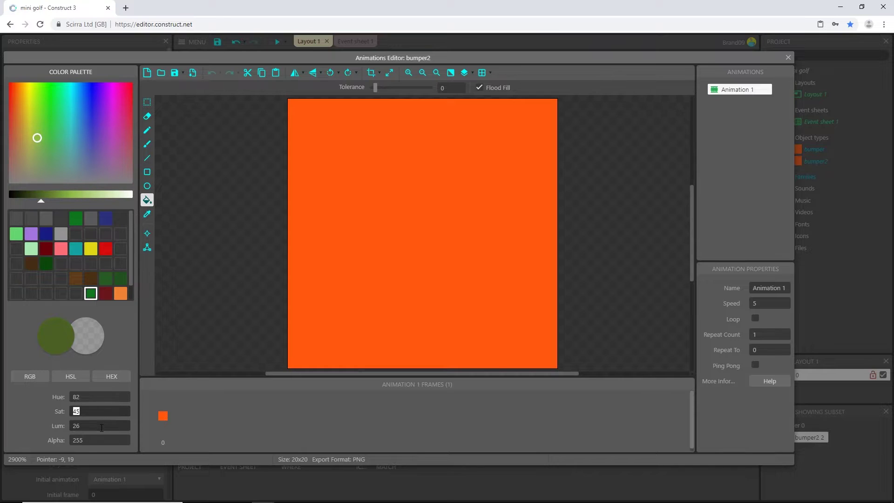
pyautogui.click(102, 426)
pyautogui.scroll(9, 105, 424)
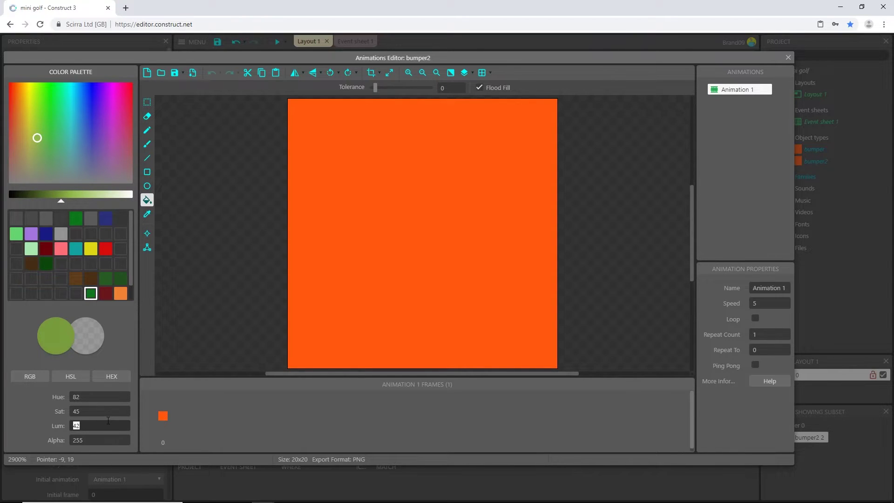
# Step: Set the fill color's saturation to 34 and hue to 93, and flood fill the whole cloned sprite image with it
pyautogui.click(88, 412)
pyautogui.scroll(-11, 88, 412)
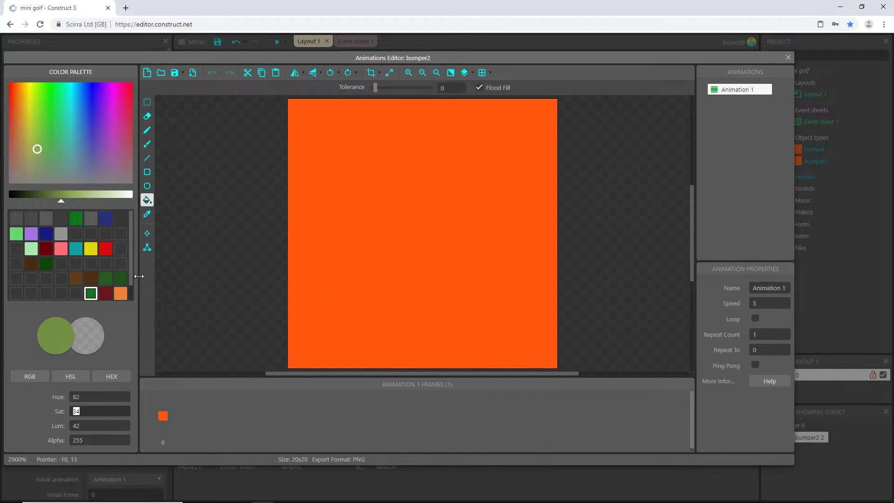
pyautogui.click(88, 398)
pyautogui.scroll(10, 90, 396)
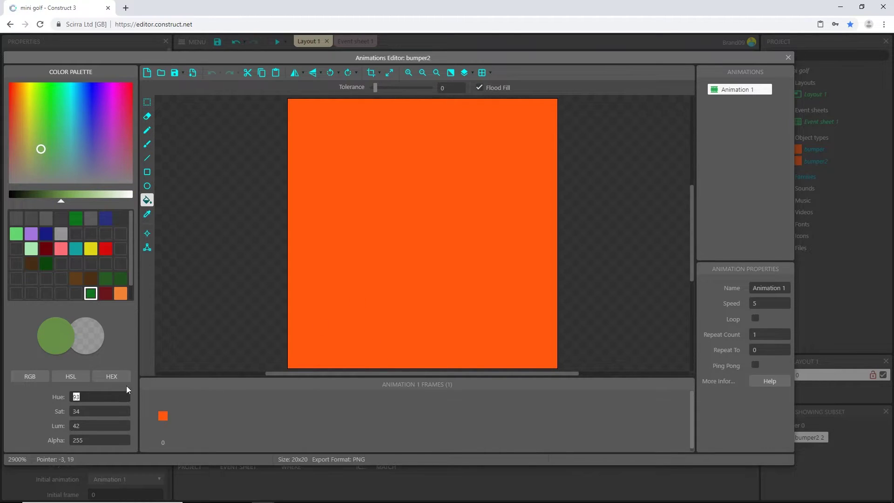
pyautogui.click(384, 229)
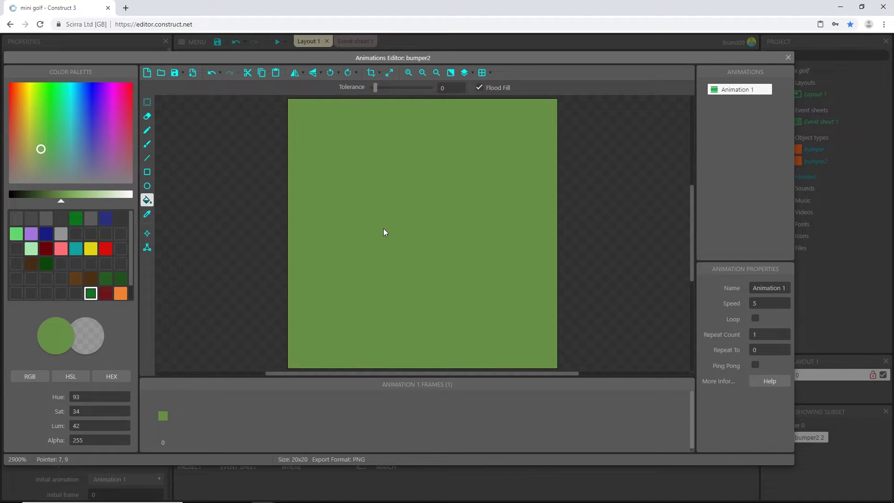
# Step: Check the origin image point of the green sprite and return to the Fill tool
pyautogui.click(147, 233)
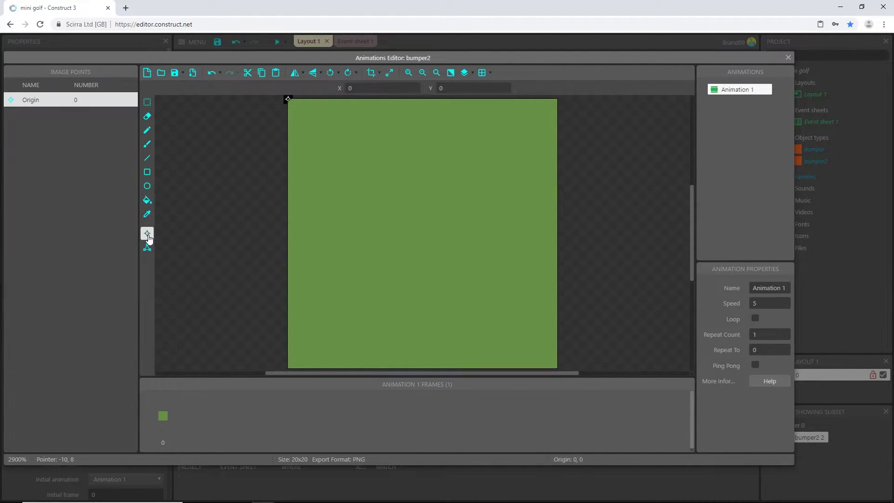
pyautogui.hotkey('ctrl', 'z')
pyautogui.click(147, 201)
pyautogui.click(418, 203)
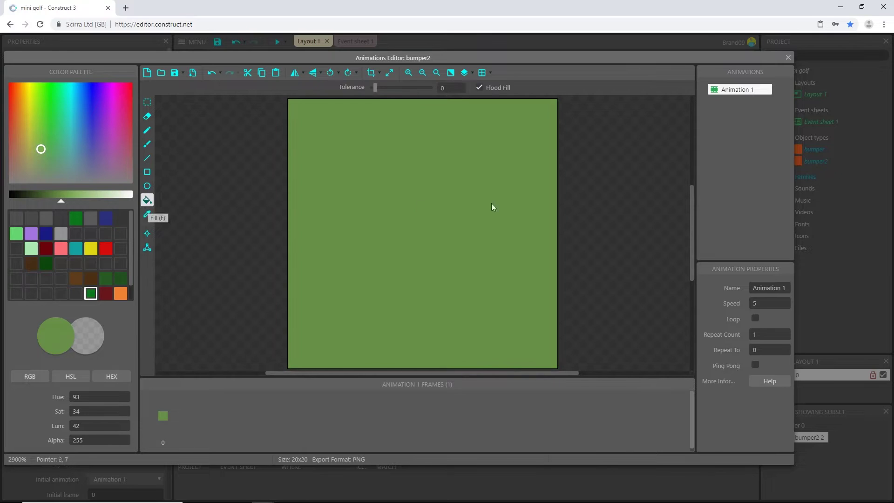
# Step: Close the image editor, rename the green sprite as grass, and move it below the bumper to about -121, 431
pyautogui.click(788, 58)
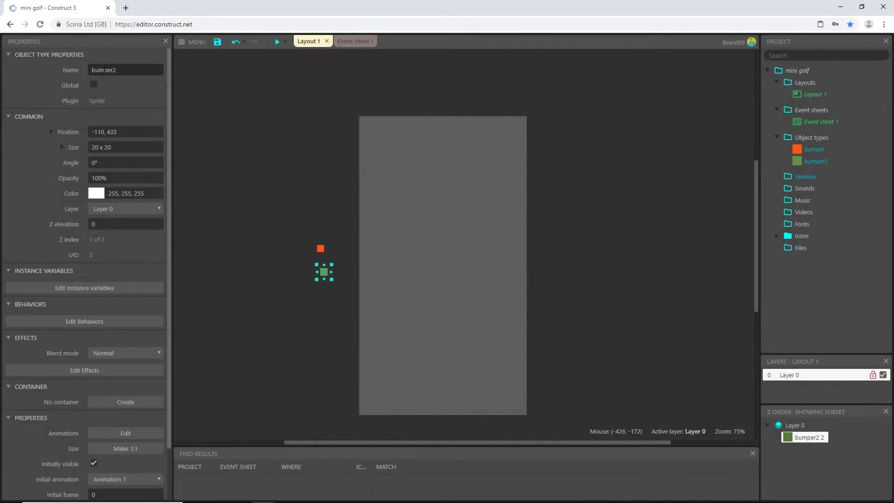
pyautogui.write('grass')
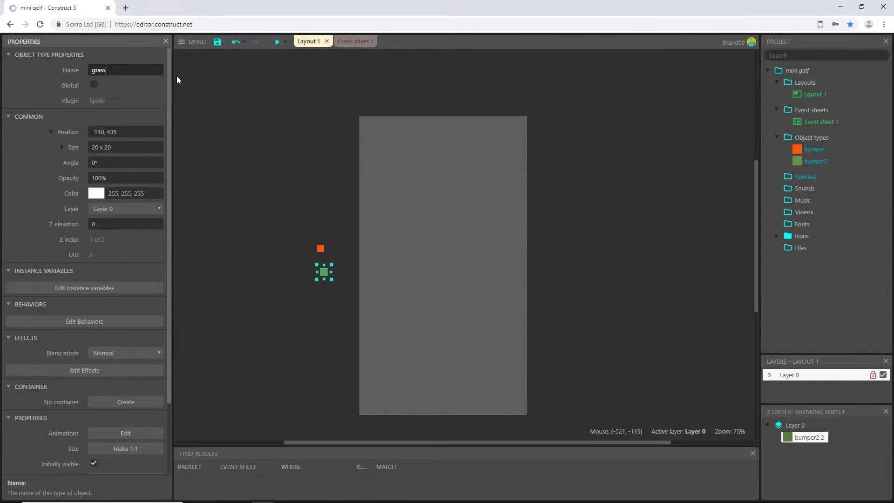
pyautogui.press('Return')
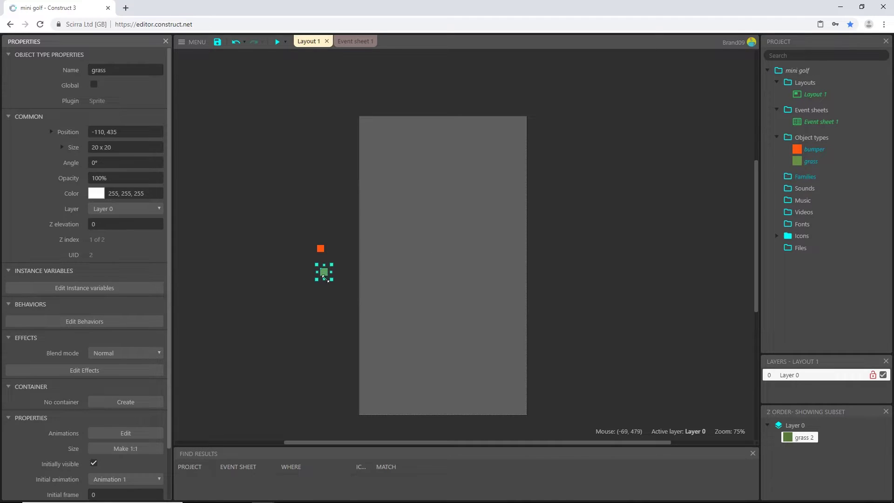
pyautogui.moveTo(326, 275); pyautogui.dragTo(321, 274)
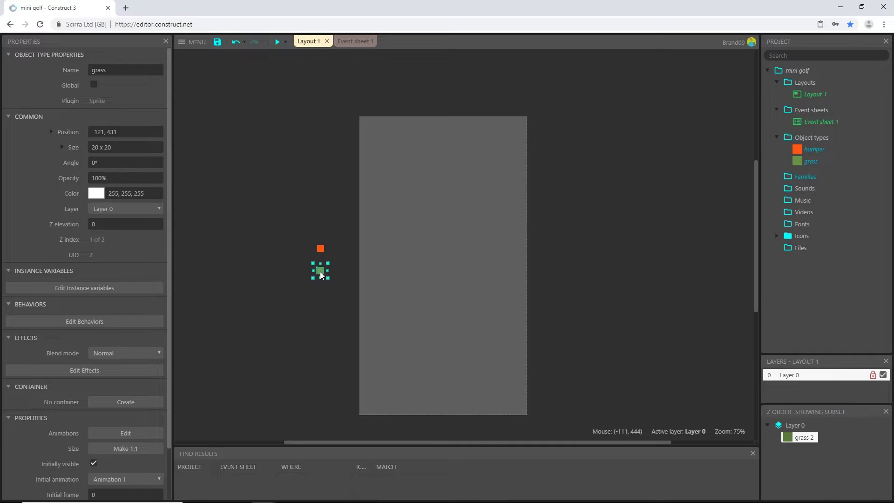
# Step: Clone the grass object type and place the clone just above the bumper at about -113, 319
pyautogui.rightClick(320, 275)
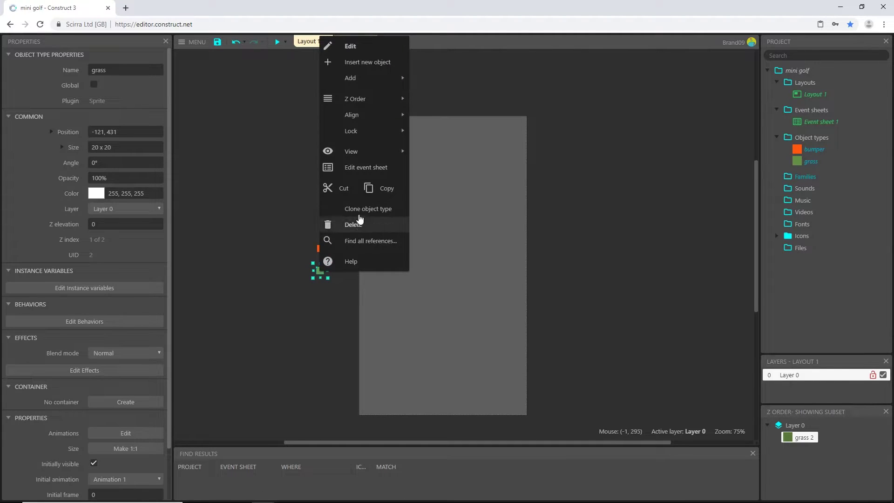
pyautogui.click(361, 209)
pyautogui.click(321, 231)
# Step: Open the cloned grass sprite's image for editing and choose a tan fill color with a hue of 35
pyautogui.doubleClick(324, 236)
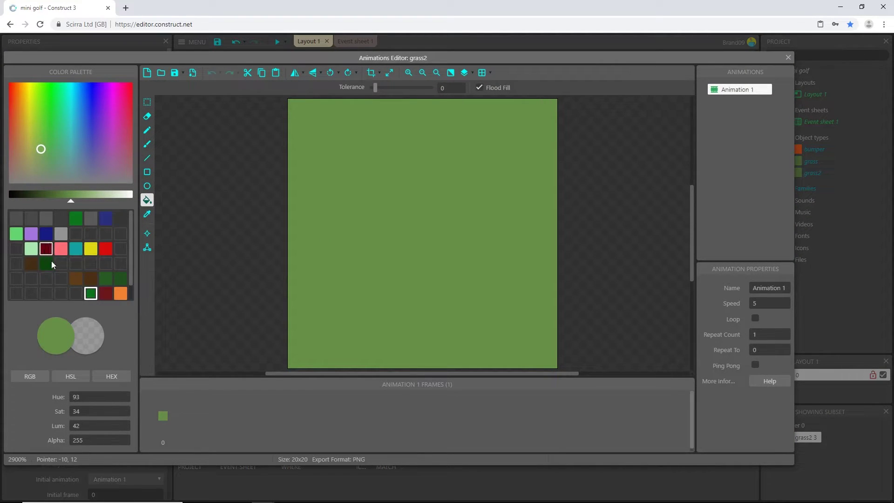
pyautogui.moveTo(39, 148); pyautogui.dragTo(23, 142)
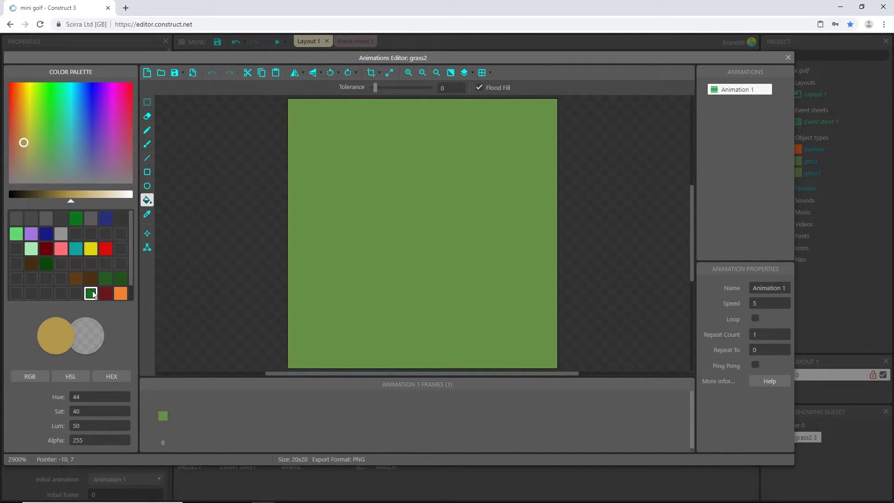
pyautogui.doubleClick(90, 398)
pyautogui.moveTo(90, 400); pyautogui.dragTo(89, 402)
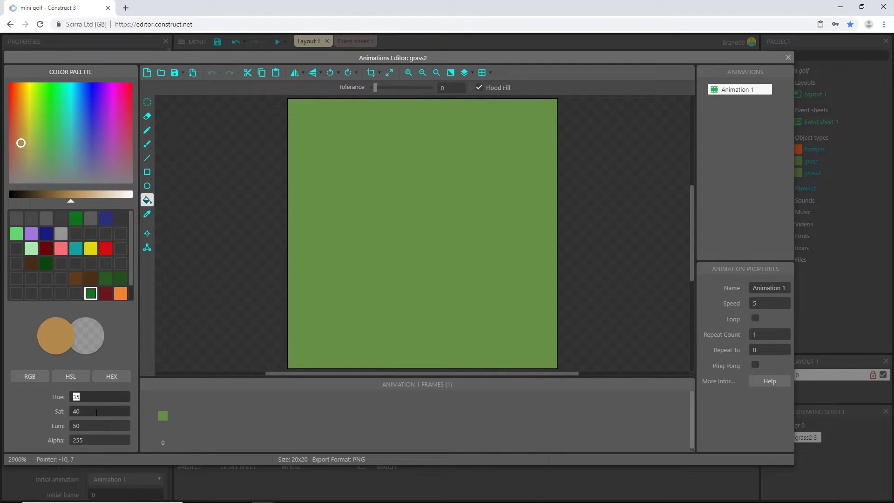
# Step: Set the tan color's saturation to 32 and luminosity to 38, and flood fill the whole sprite image with it
pyautogui.doubleClick(96, 411)
pyautogui.moveTo(96, 411); pyautogui.dragTo(86, 429)
pyautogui.click(88, 425)
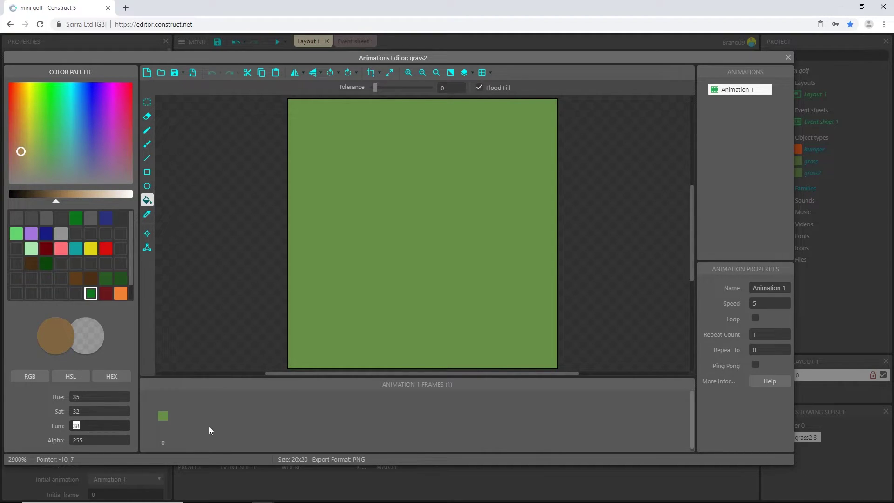
pyautogui.click(423, 213)
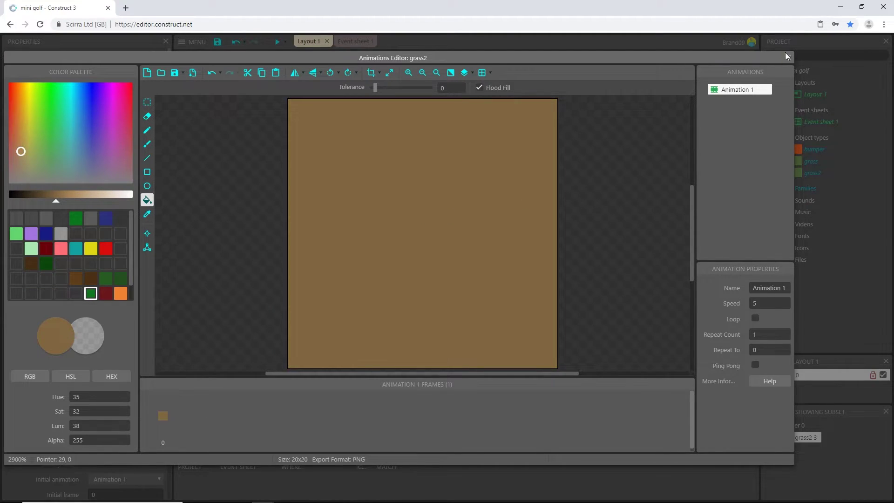
# Step: Close the image editor and rename the brown sprite as sand
pyautogui.click(787, 57)
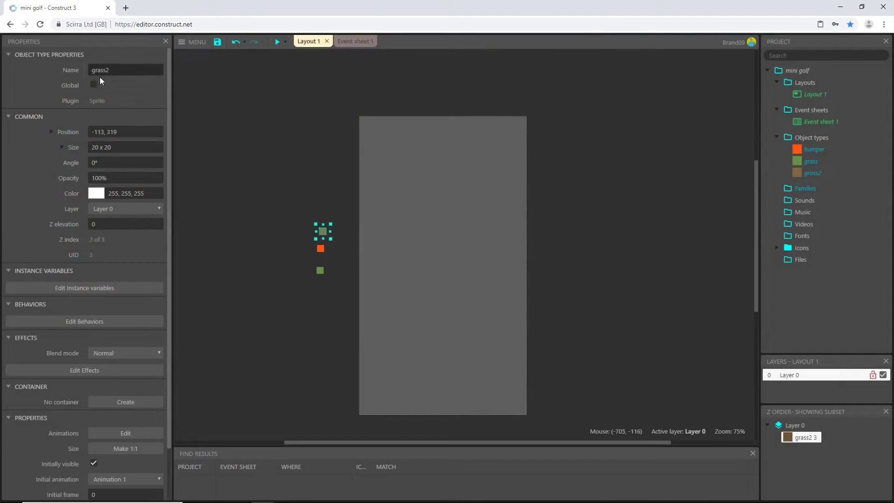
pyautogui.click(125, 70)
pyautogui.write('sand')
pyautogui.press('Return')
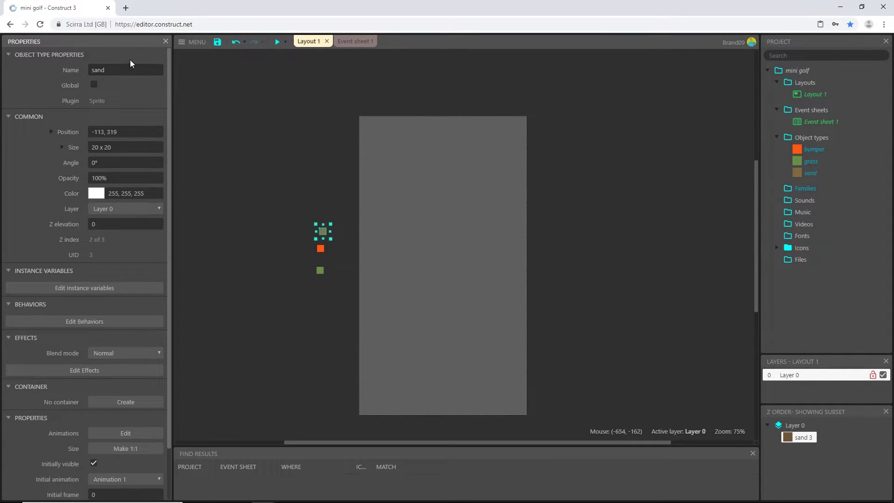
# Step: Clone the sand object type and place the clone just above the sand sprite beside the layout
pyautogui.rightClick(324, 235)
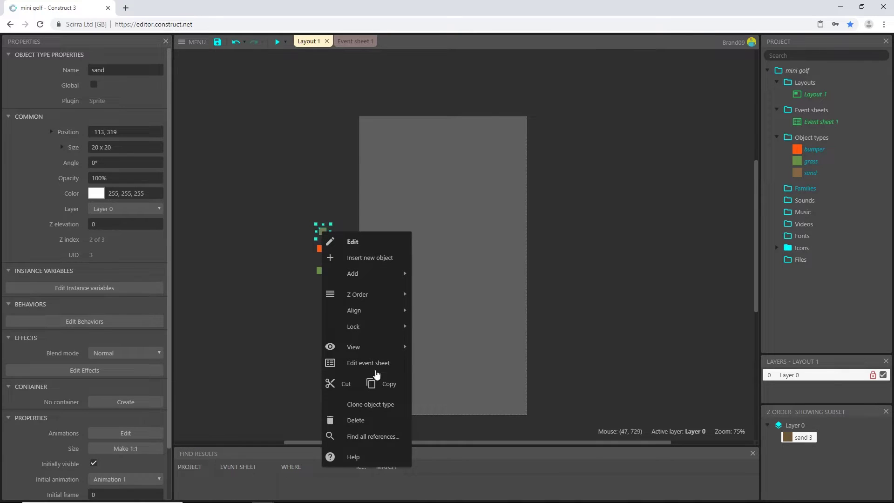
pyautogui.click(372, 404)
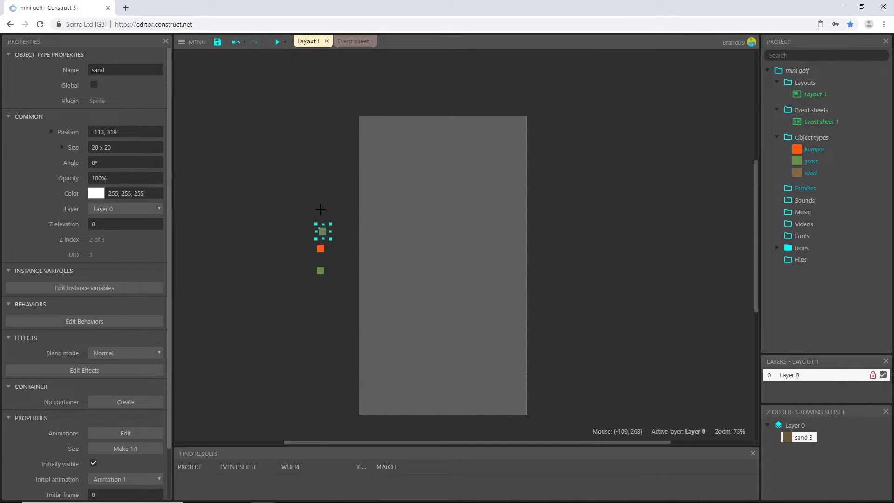
pyautogui.click(321, 209)
# Step: Open the cloned sand sprite's image for editing and choose a blue fill color with a hue of 208
pyautogui.doubleClick(321, 209)
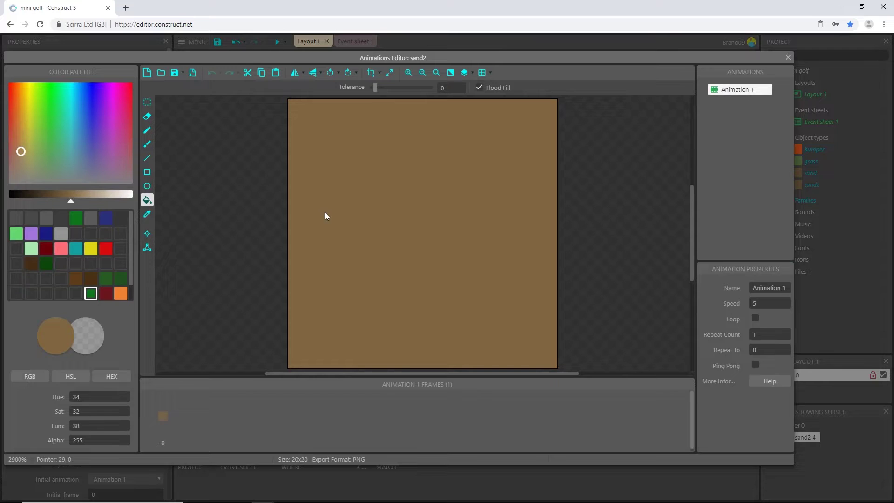
pyautogui.click(76, 250)
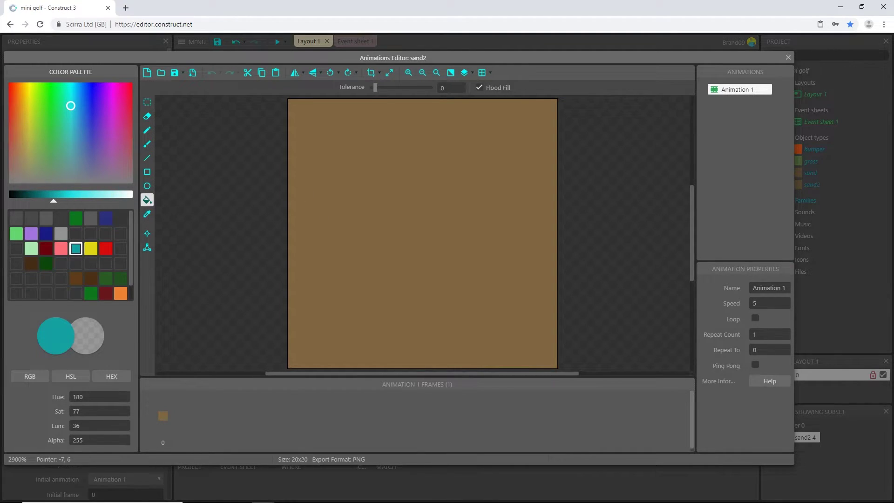
pyautogui.click(147, 202)
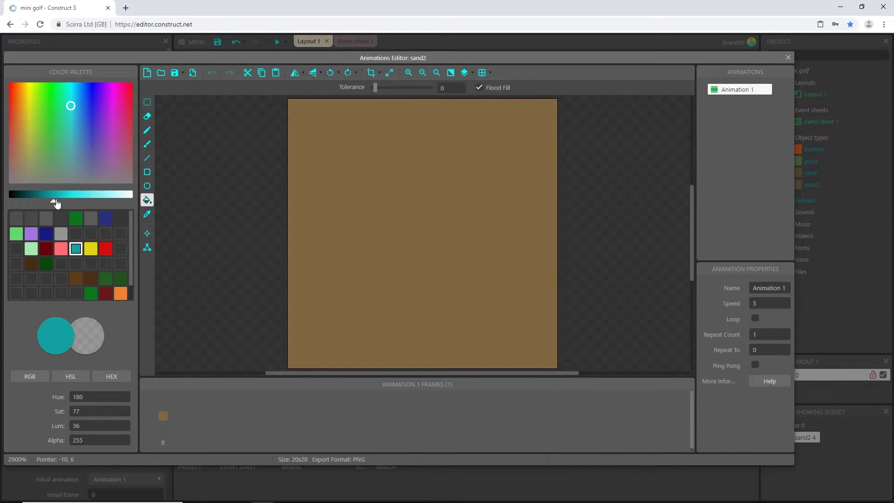
pyautogui.click(100, 397)
pyautogui.scroll(11, 103, 395)
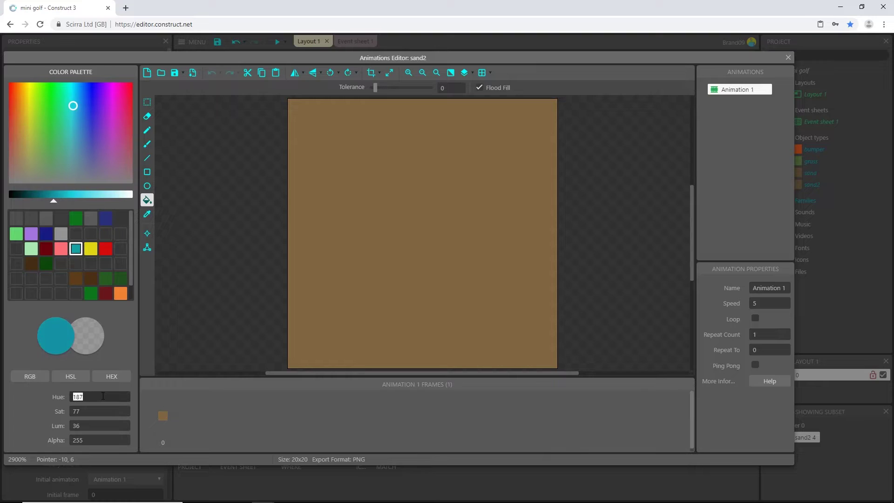
pyautogui.scroll(8, 103, 395)
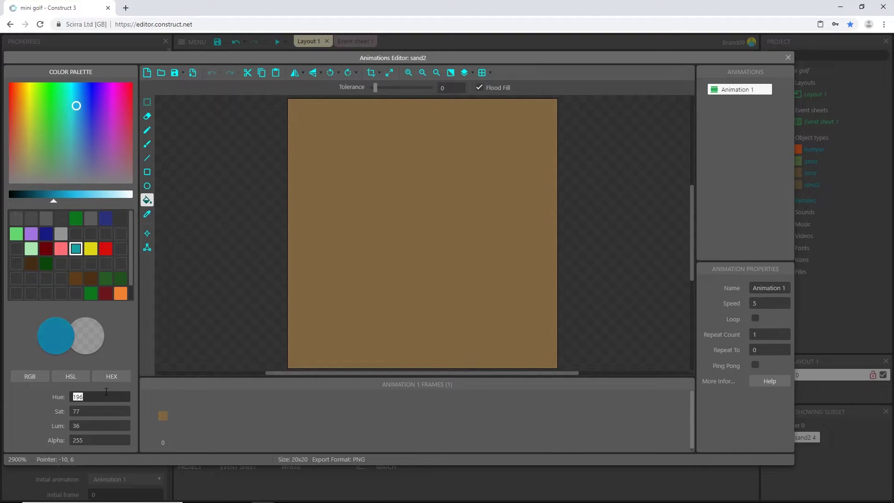
pyautogui.scroll(9, 106, 389)
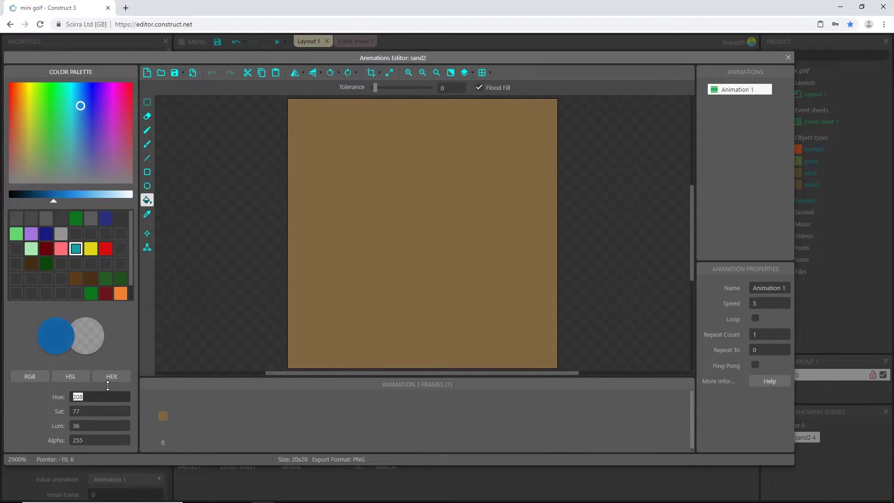
# Step: Set the blue color's luminosity to 55 and saturation to 65, and flood fill the whole sprite image with it
pyautogui.click(91, 425)
pyautogui.scroll(7, 94, 424)
pyautogui.scroll(7, 95, 421)
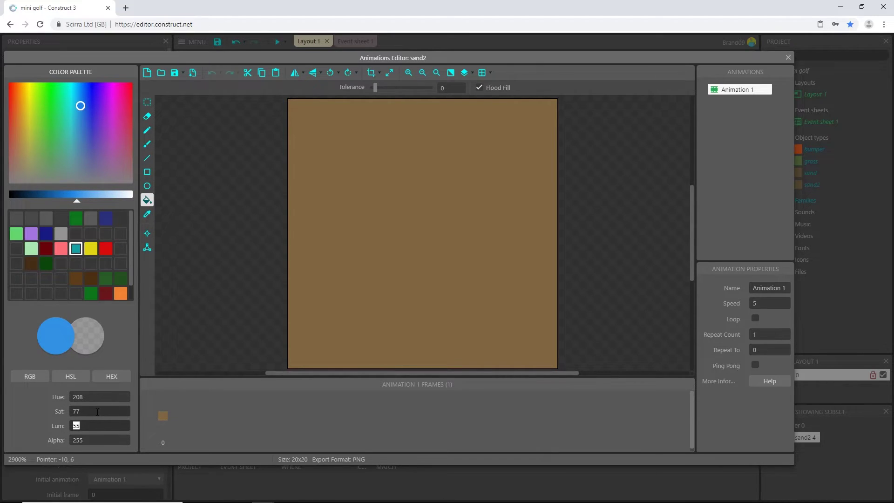
pyautogui.click(97, 411)
pyautogui.scroll(-12, 93, 418)
pyautogui.click(418, 224)
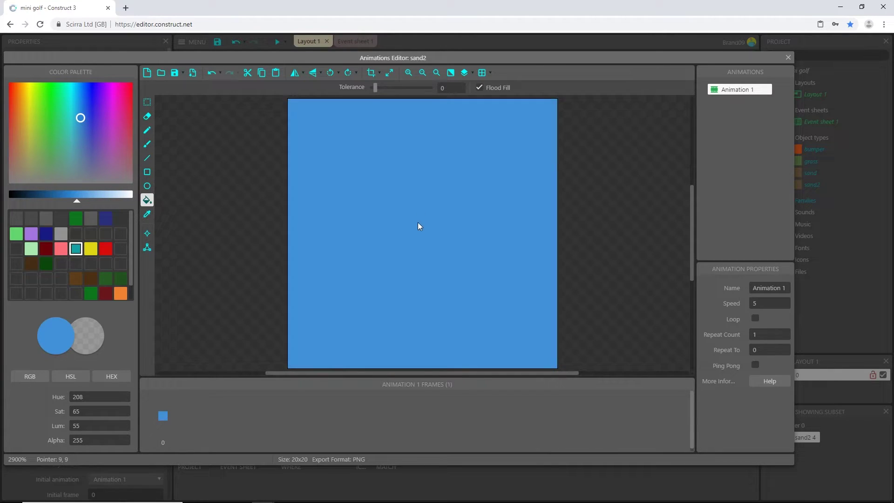
# Step: Close the image editor and rename the blue sprite as water
pyautogui.click(787, 58)
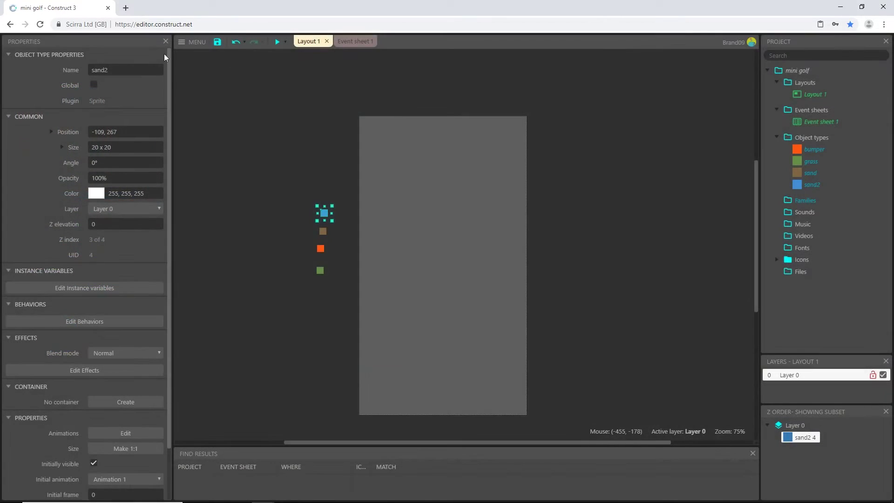
pyautogui.write('water')
pyautogui.press('Return')
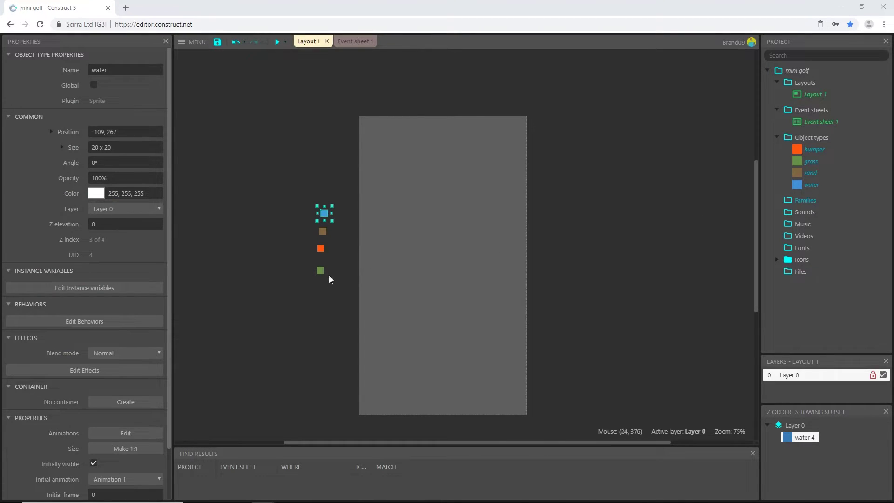
# Step: Insert a new sprite object and place it just below the grass sprite beside the layout
pyautogui.click(289, 182)
pyautogui.doubleClick(276, 189)
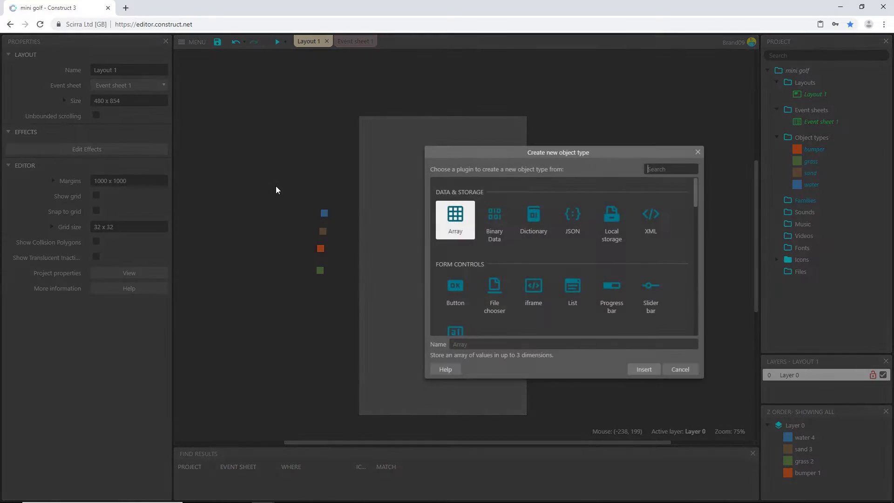
pyautogui.scroll(-2, 629, 286)
pyautogui.doubleClick(614, 311)
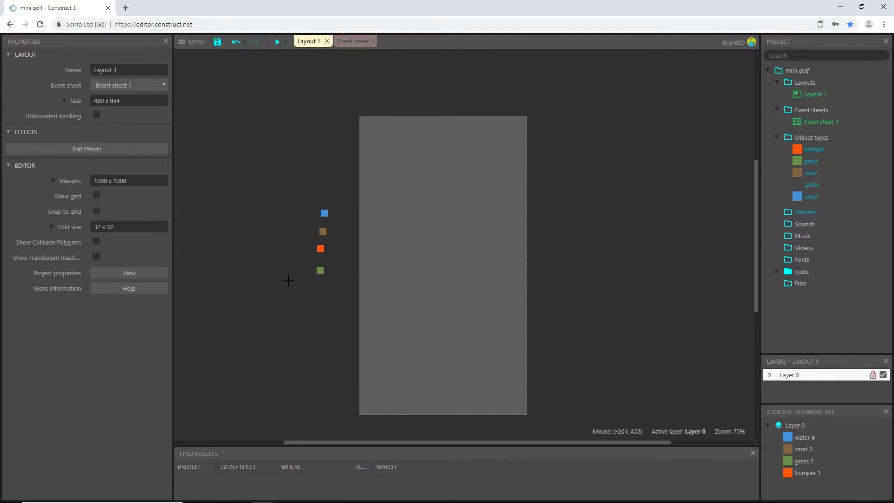
pyautogui.click(309, 300)
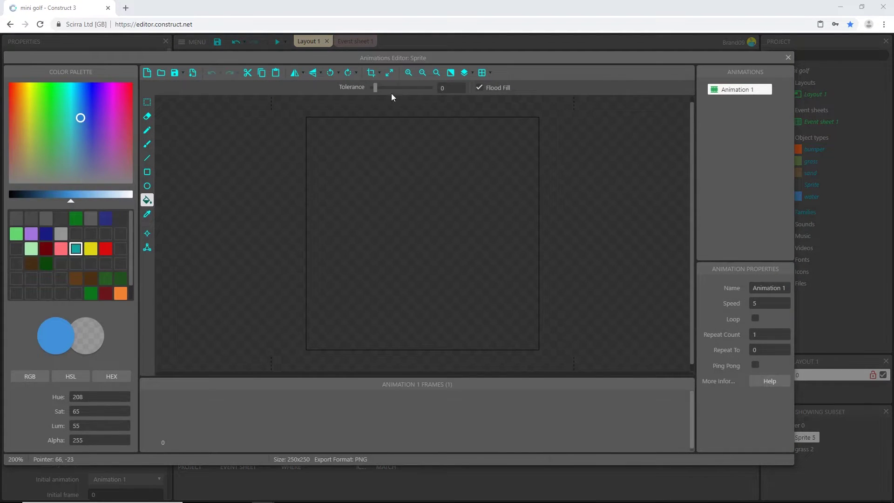
# Step: Resize the new sprite's image canvas to 15 x 15 pixels and move its origin point to the center at 7.5, 7.5
pyautogui.click(391, 73)
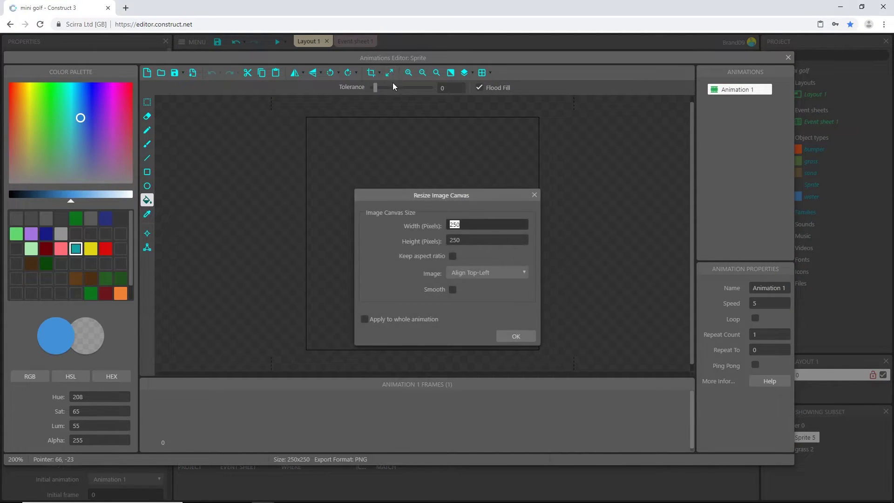
pyautogui.write('15')
pyautogui.press('Tab')
pyautogui.write('15')
pyautogui.press('Return')
pyautogui.keyDown('ctrl'); pyautogui.scroll(3, 442, 233); pyautogui.keyUp('ctrl')
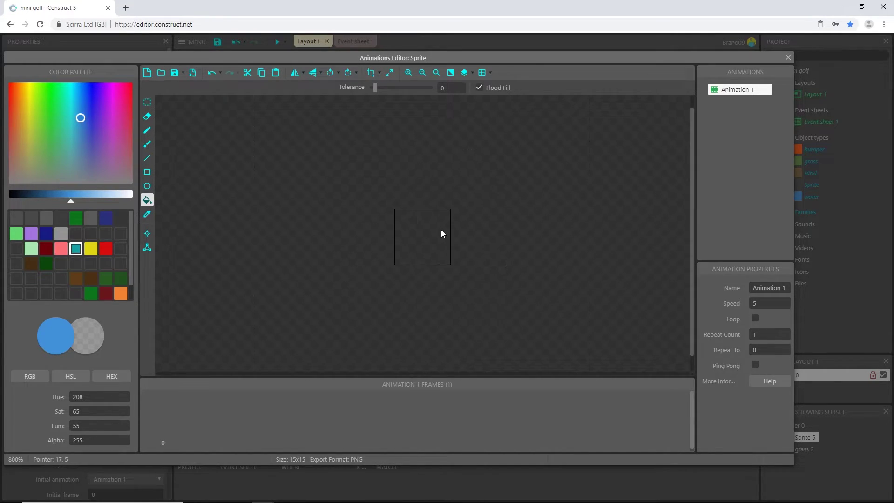
pyautogui.click(147, 234)
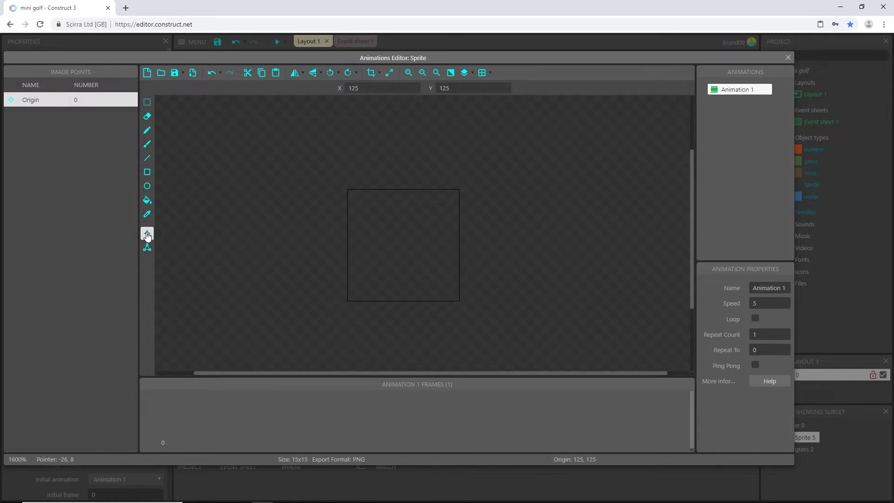
pyautogui.press('KP_5')
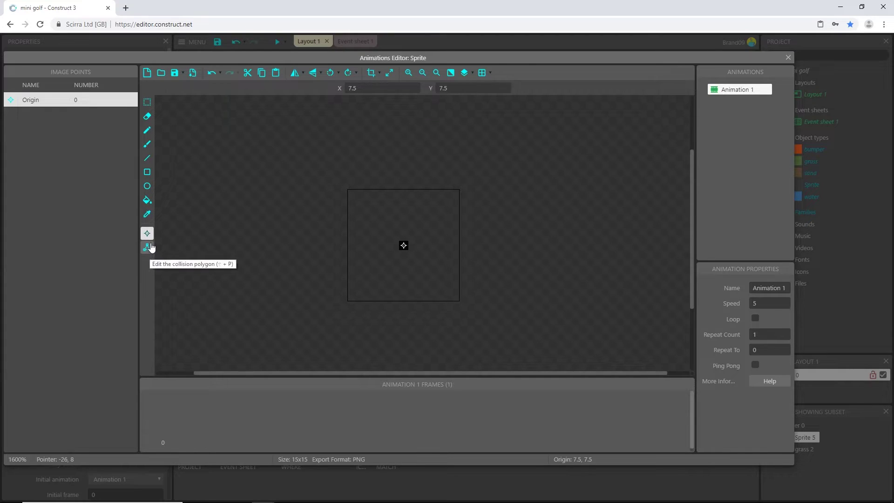
# Step: Draw a white ellipse outline spanning the whole 15 x 15 canvas and flood fill its inside with white
pyautogui.click(149, 187)
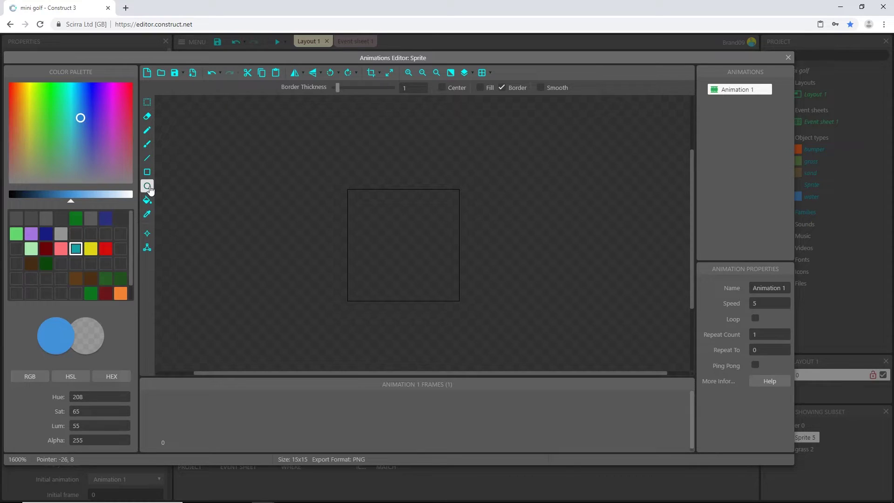
pyautogui.click(126, 200)
pyautogui.moveTo(127, 204); pyautogui.dragTo(134, 199)
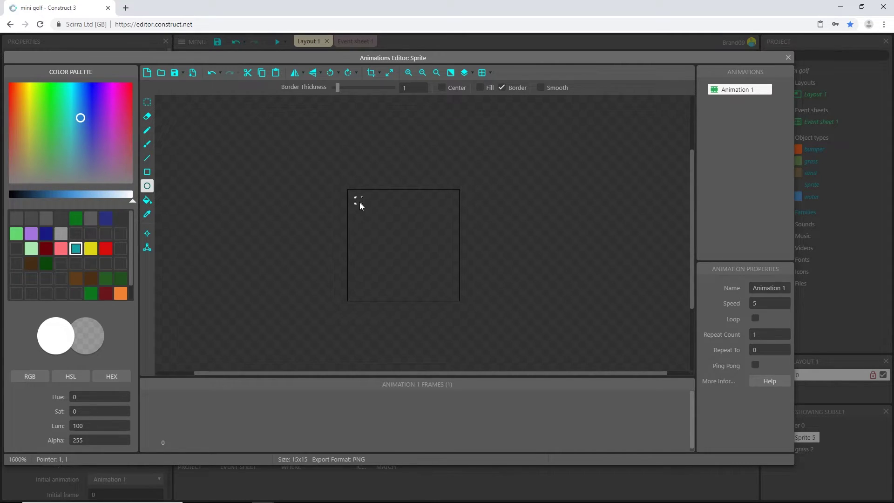
pyautogui.moveTo(351, 195); pyautogui.dragTo(453, 295)
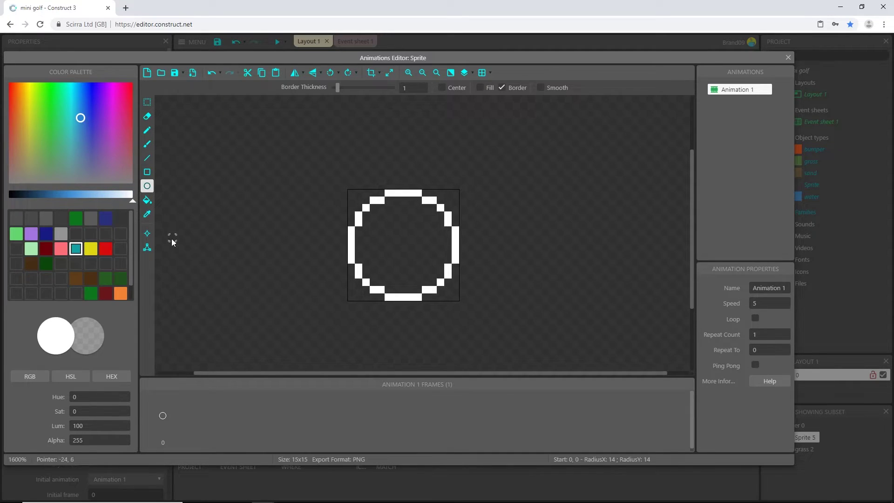
pyautogui.click(147, 201)
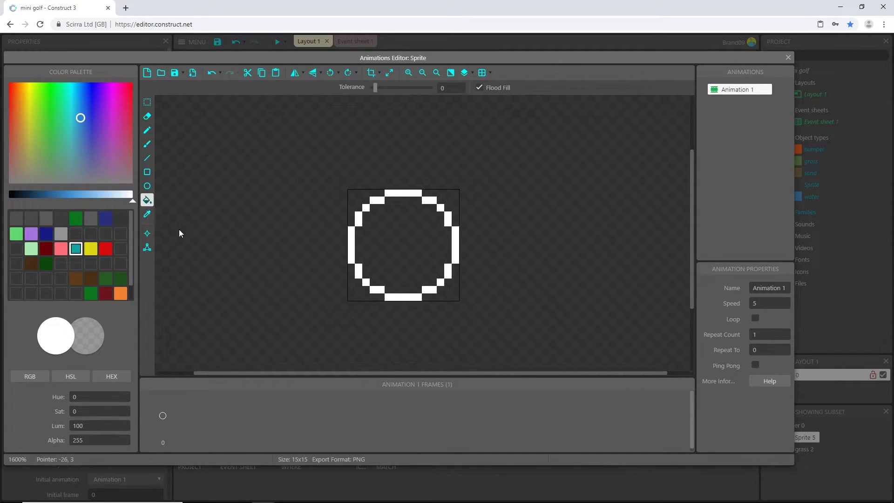
pyautogui.click(418, 238)
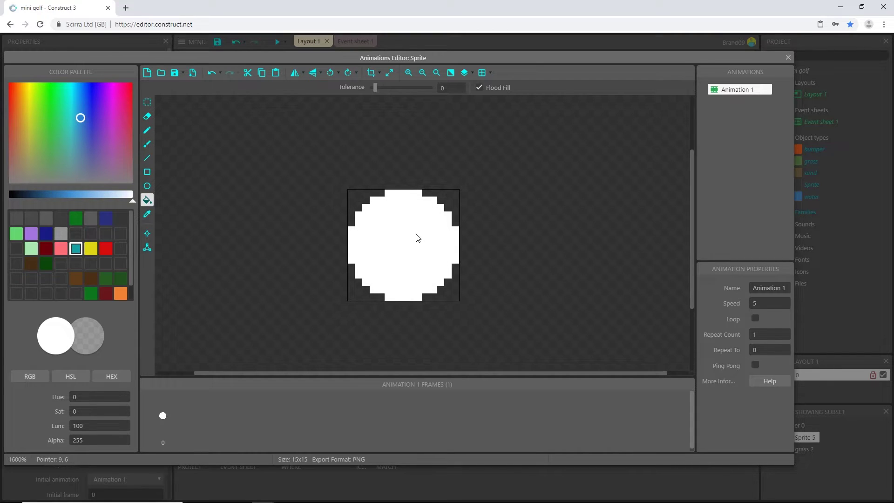
# Step: Edit the sprite's collision polygon and have its shape guessed from the white circle
pyautogui.keyDown('ctrl'); pyautogui.scroll(1, 409, 253); pyautogui.keyUp('ctrl')
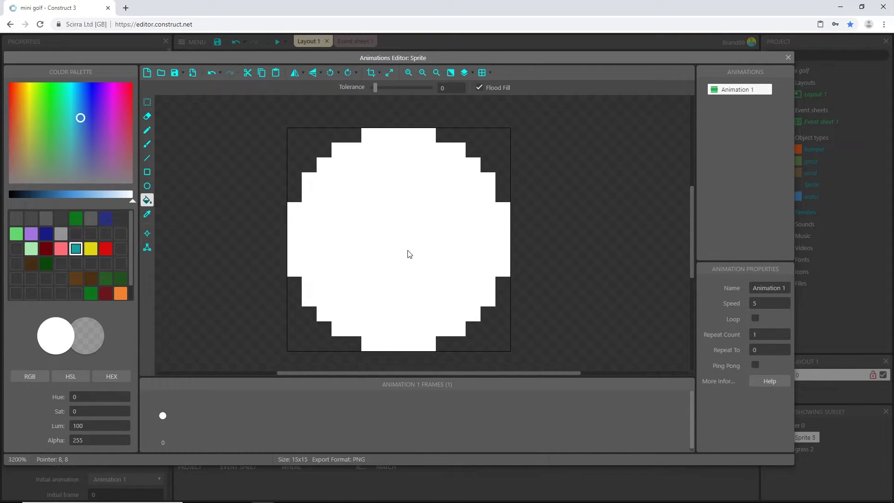
pyautogui.click(148, 250)
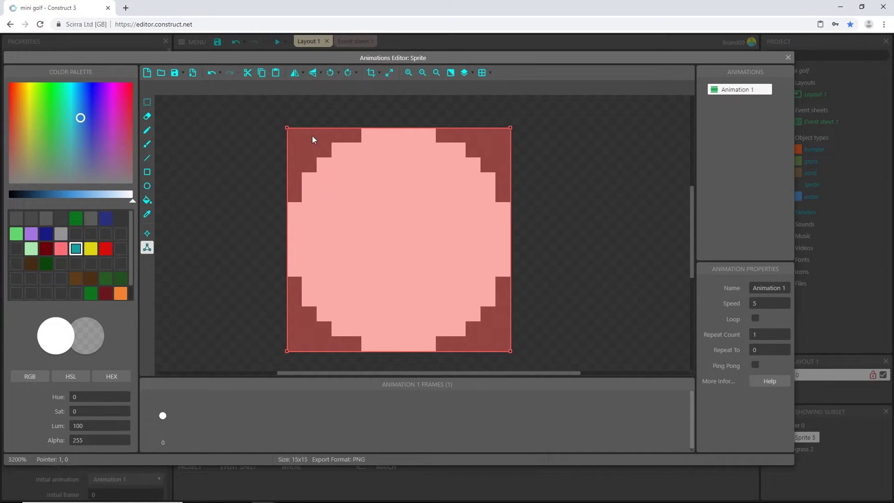
pyautogui.rightClick(286, 127)
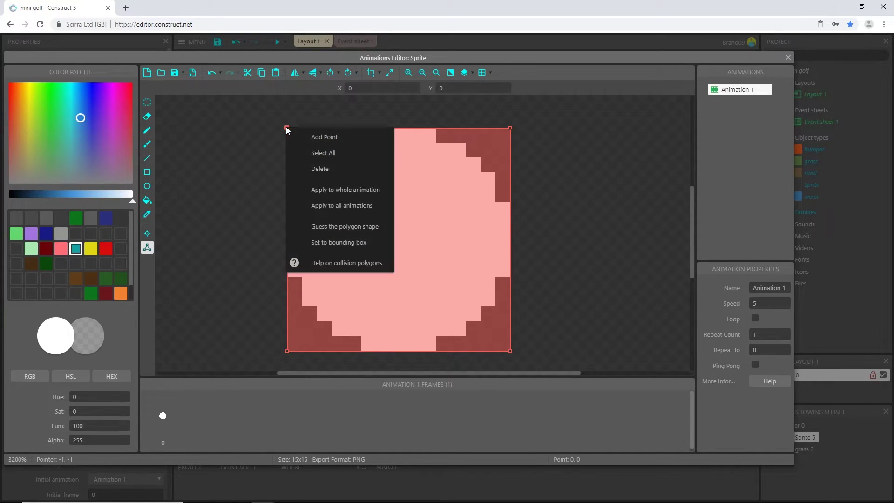
pyautogui.click(342, 227)
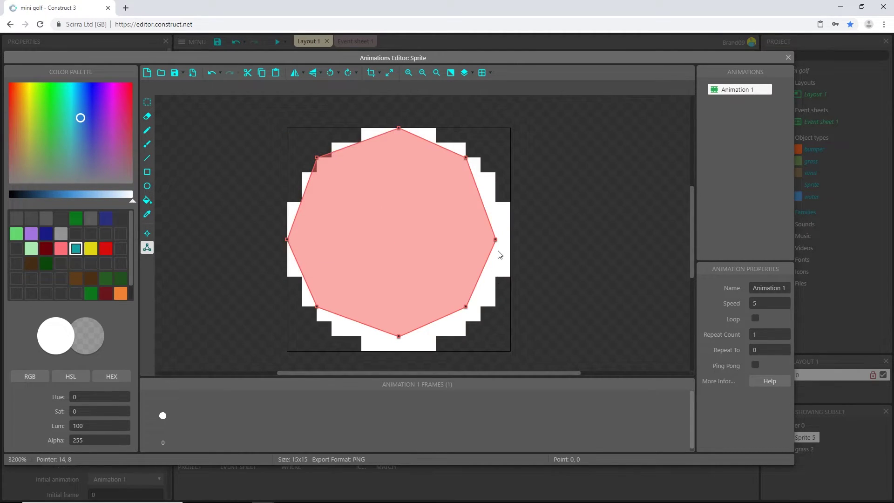
# Step: Move the collision polygon's right, bottom and diagonal points out to the circle's edge, with the upper-right at about 13, 2 and the lower-left at about 2, 13
pyautogui.moveTo(496, 241); pyautogui.dragTo(515, 240)
pyautogui.moveTo(400, 337); pyautogui.dragTo(399, 353)
pyautogui.click(288, 239)
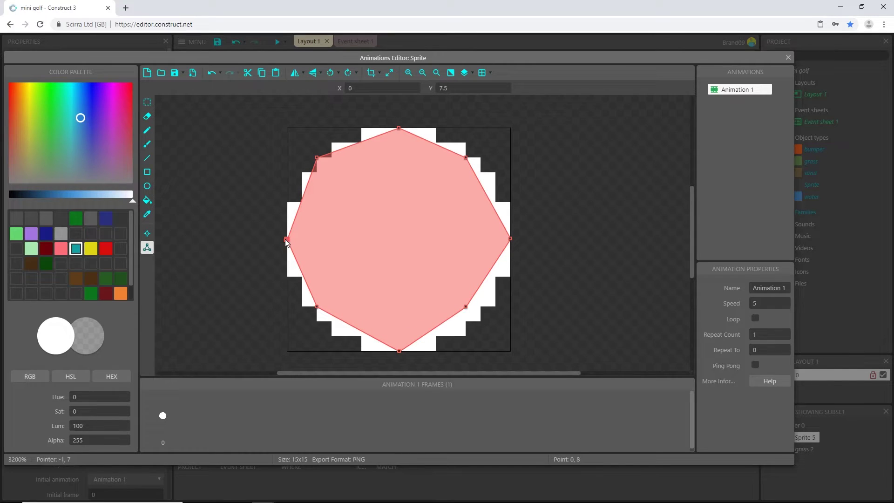
pyautogui.moveTo(466, 306); pyautogui.dragTo(481, 322)
pyautogui.moveTo(465, 158); pyautogui.dragTo(483, 161)
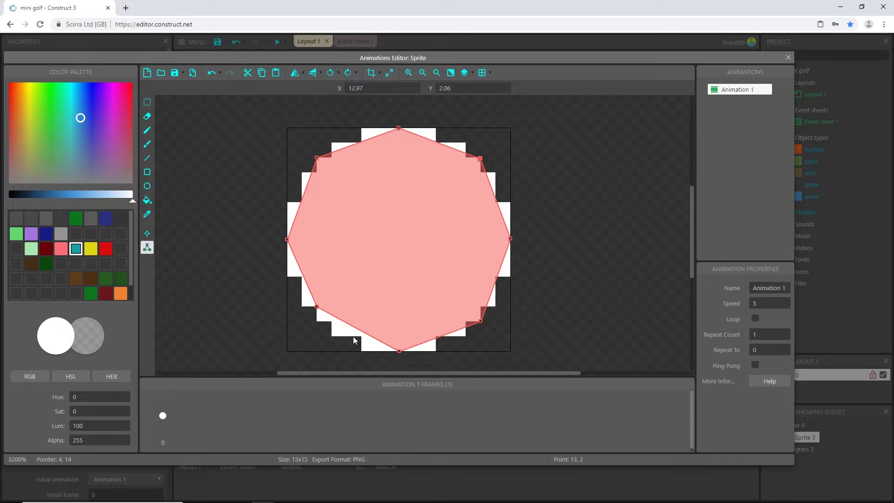
pyautogui.moveTo(317, 307); pyautogui.dragTo(317, 321)
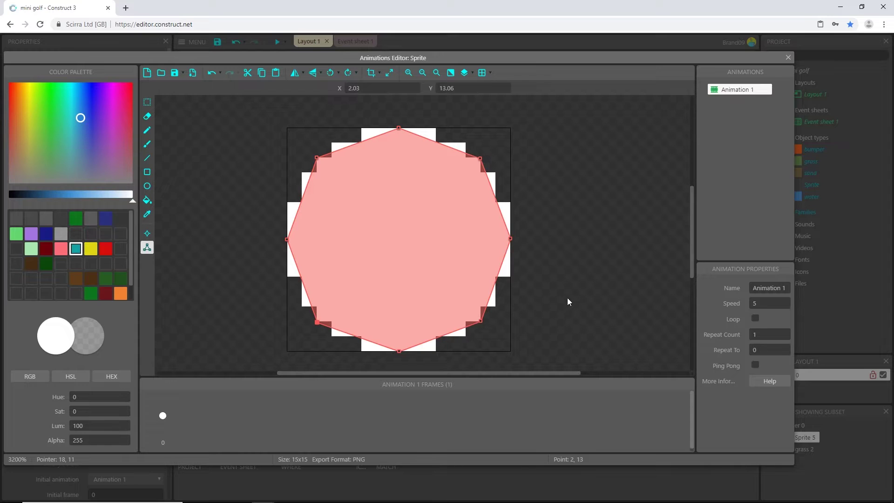
# Step: Close the image editor and rename the white circle sprite as ball
pyautogui.click(788, 57)
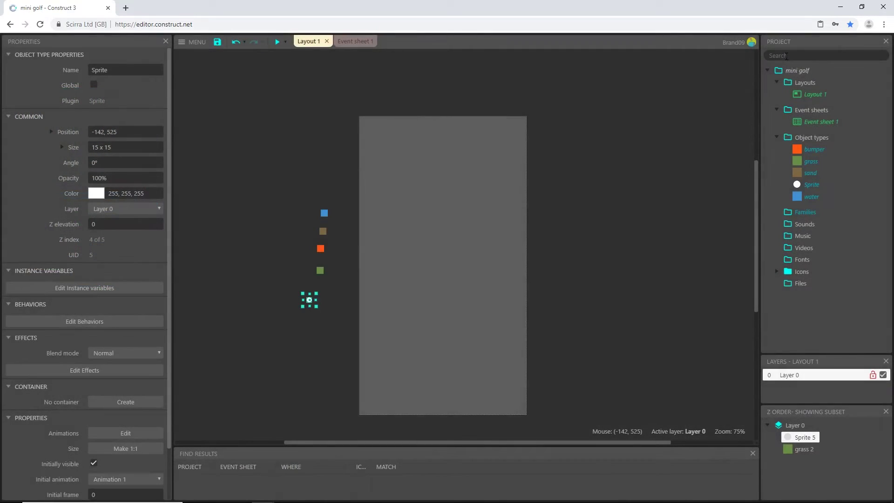
pyautogui.doubleClick(112, 68)
pyautogui.write('b')
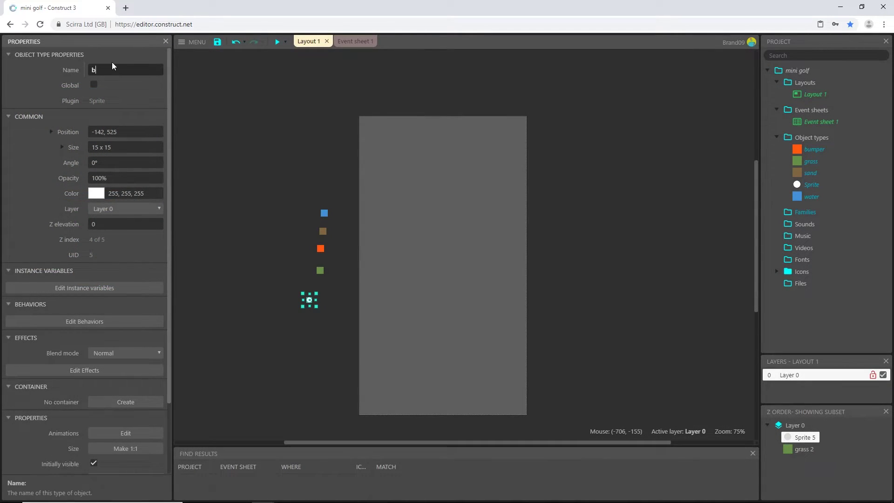
pyautogui.write('all')
pyautogui.press('Return')
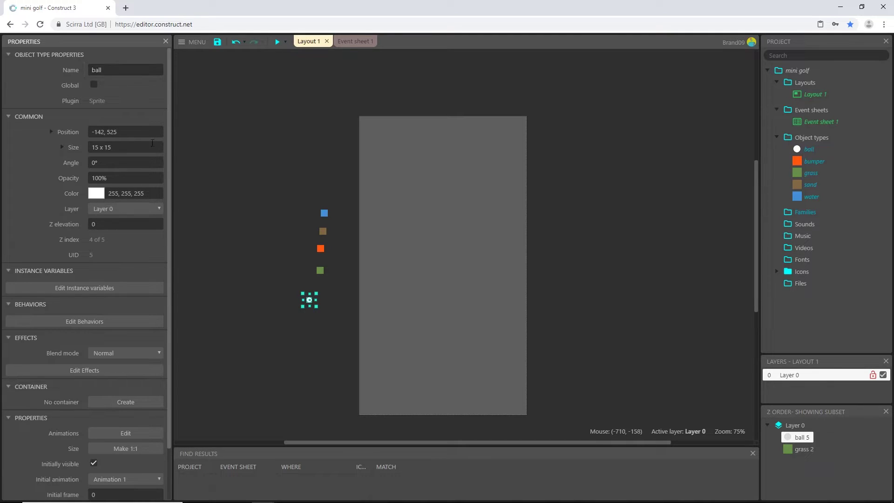
# Step: Insert a new Sprite object in the empty area left of the layout, just above the water tile
pyautogui.click(282, 257)
pyautogui.doubleClick(283, 258)
pyautogui.scroll(-5, 553, 308)
pyautogui.scroll(1, 628, 231)
pyautogui.doubleClick(628, 231)
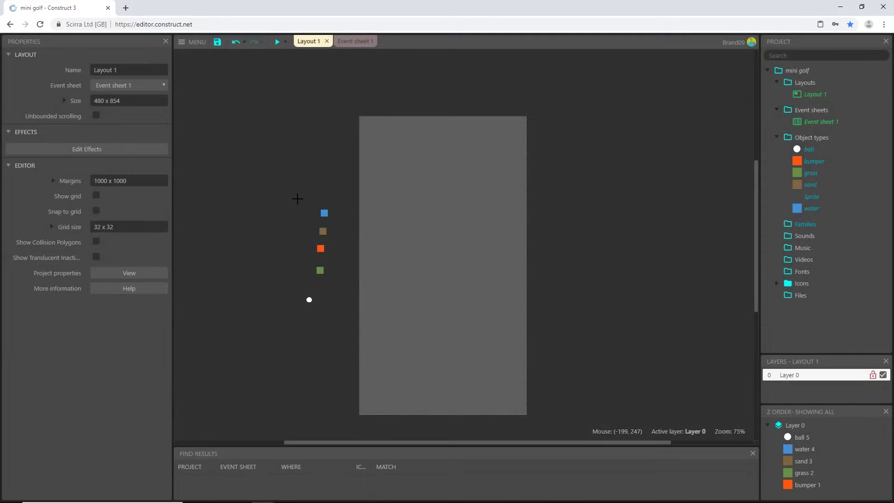
pyautogui.click(313, 185)
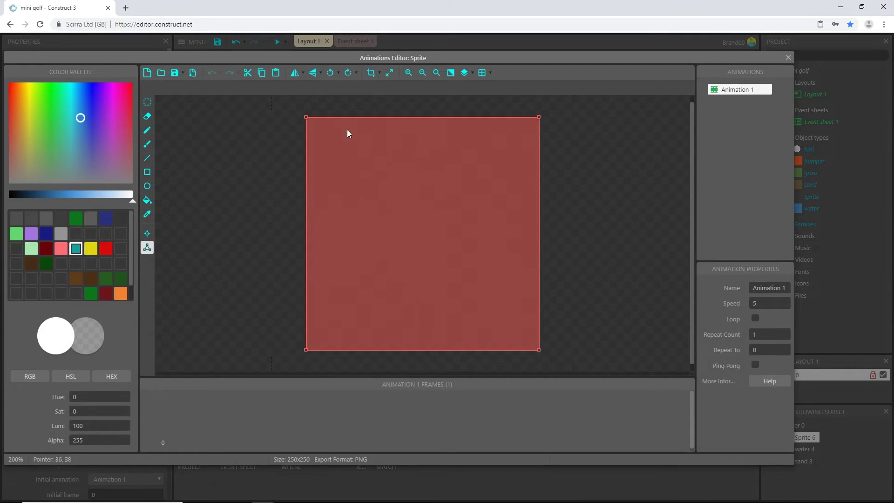
# Step: Resize the new sprite's image canvas to 23 x 23 pixels
pyautogui.click(390, 74)
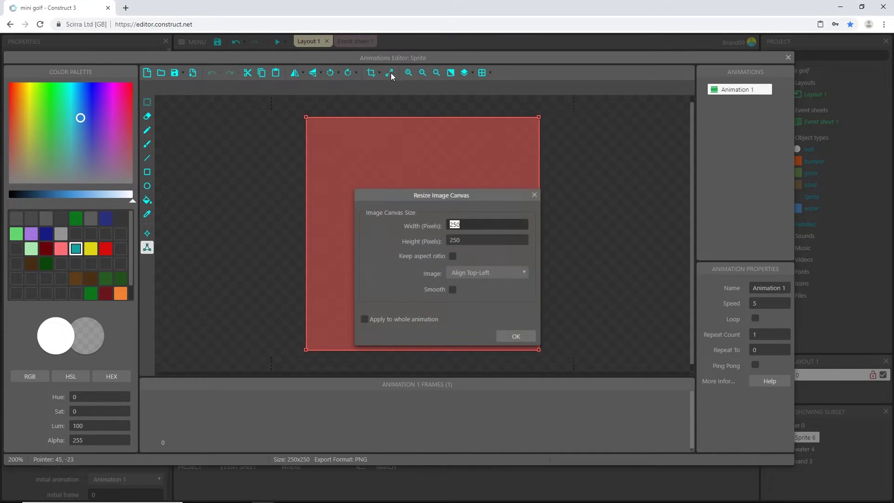
pyautogui.write('23')
pyautogui.press('Tab')
pyautogui.write('23')
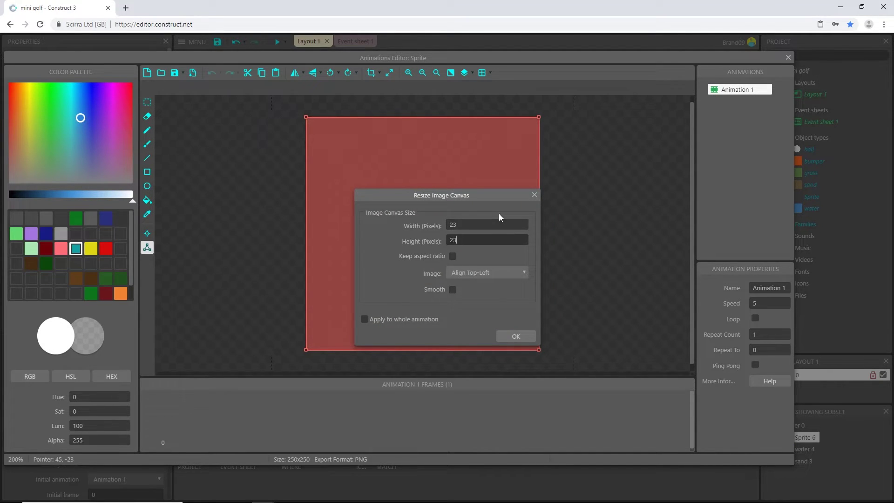
pyautogui.press('Return')
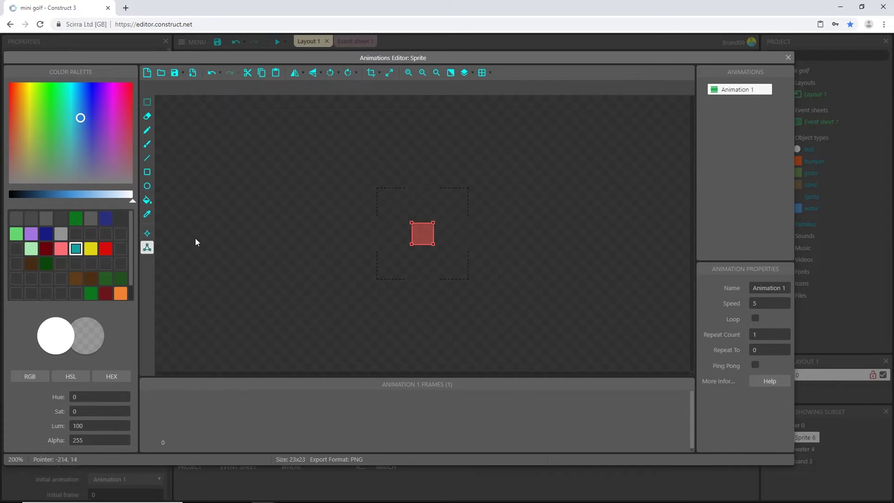
# Step: Move the image's origin point to the centre of the canvas at 11.5, 11.5
pyautogui.click(146, 235)
pyautogui.press('KP_5')
pyautogui.keyDown('ctrl'); pyautogui.scroll(3, 432, 248); pyautogui.keyUp('ctrl')
pyautogui.scroll(3, 432, 247)
pyautogui.keyDown('ctrl'); pyautogui.scroll(1, 417, 270); pyautogui.keyUp('ctrl')
pyautogui.keyDown('ctrl'); pyautogui.scroll(-1, 409, 273); pyautogui.keyUp('ctrl')
pyautogui.keyDown('ctrl'); pyautogui.scroll(1, 409, 273); pyautogui.keyUp('ctrl')
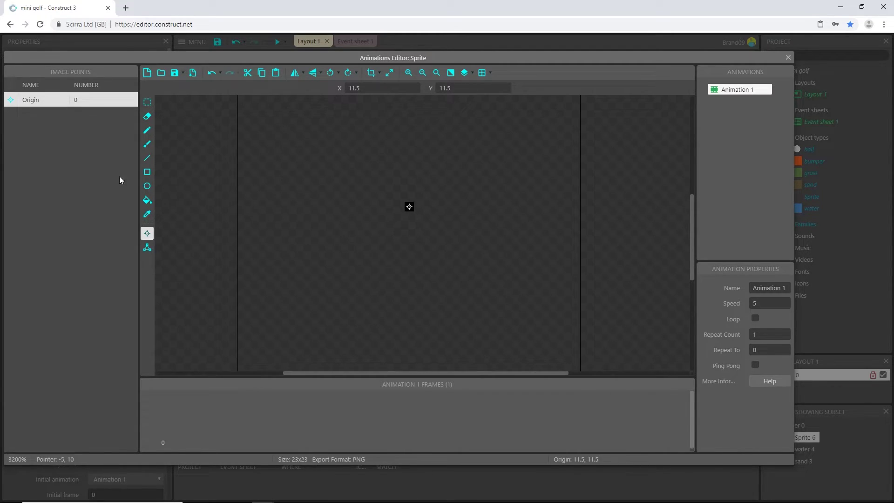
# Step: Draw a black ellipse outline spanning the whole 23 x 23 canvas and flood fill its inside with black
pyautogui.click(146, 190)
pyautogui.moveTo(16, 197); pyautogui.dragTo(6, 201)
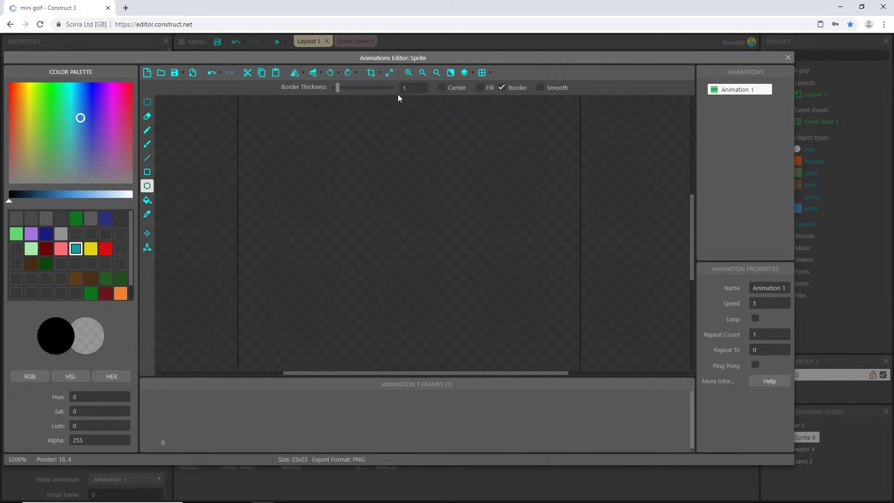
pyautogui.scroll(-1, 302, 222)
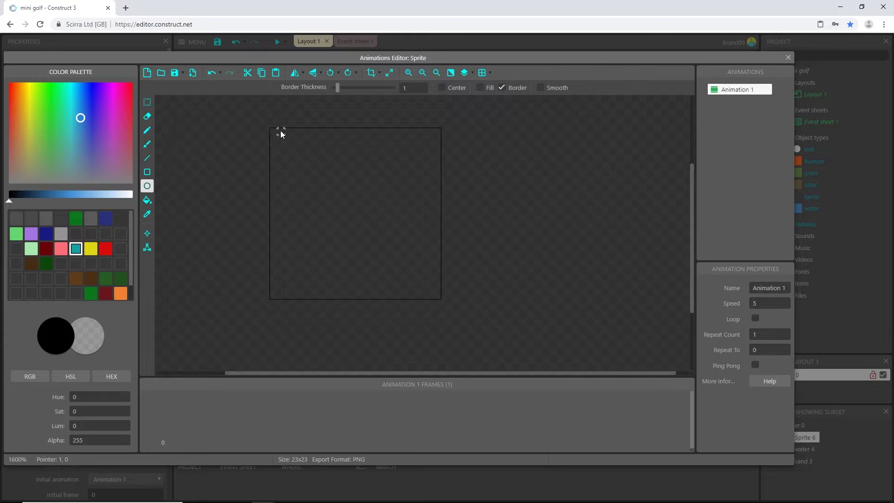
pyautogui.moveTo(273, 134); pyautogui.dragTo(436, 295)
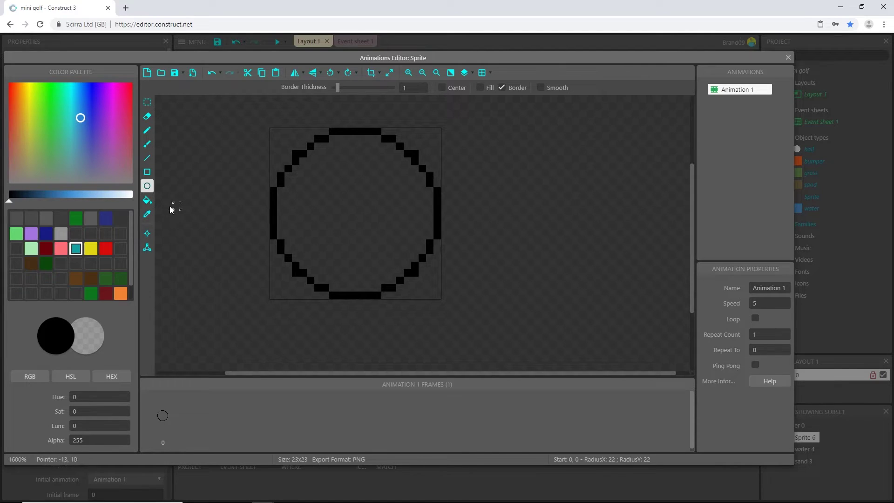
pyautogui.click(147, 204)
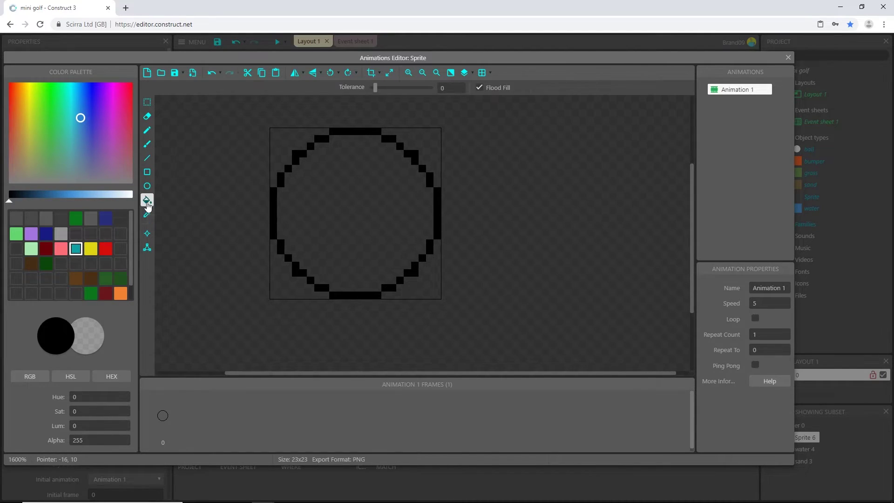
pyautogui.click(397, 203)
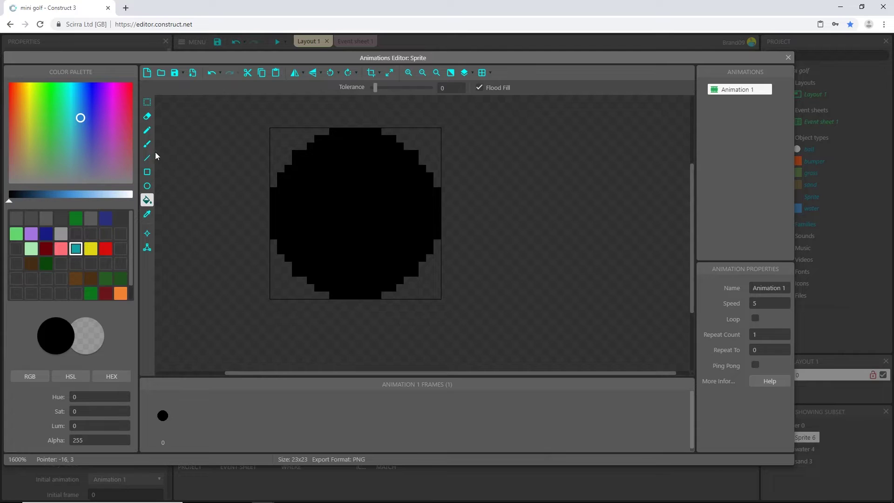
# Step: Round off the black circle's diagonal edges with single black pixels, using the pencil at size 1
pyautogui.click(152, 135)
pyautogui.click(267, 147)
pyautogui.hotkey('ctrl', 'z')
pyautogui.doubleClick(454, 88)
pyautogui.write('1')
pyautogui.click(296, 149)
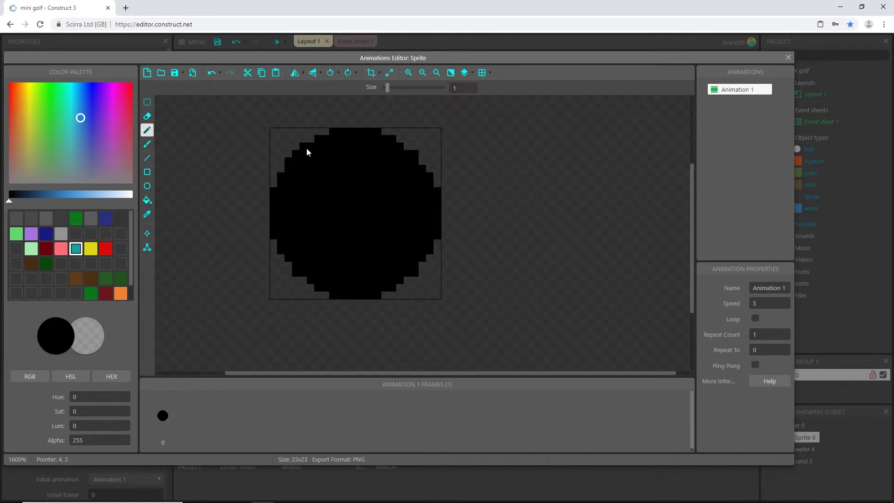
pyautogui.click(436, 176)
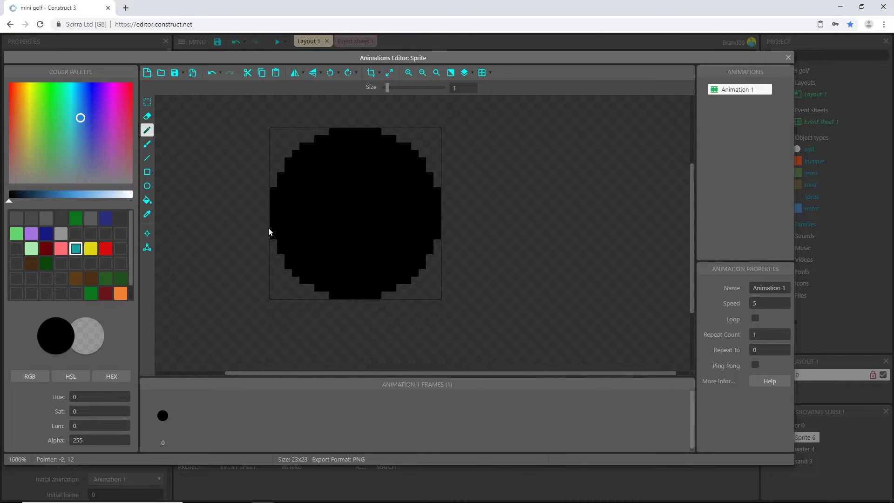
# Step: Edit the sprite's collision polygon and have its shape guessed from the black circle
pyautogui.click(147, 249)
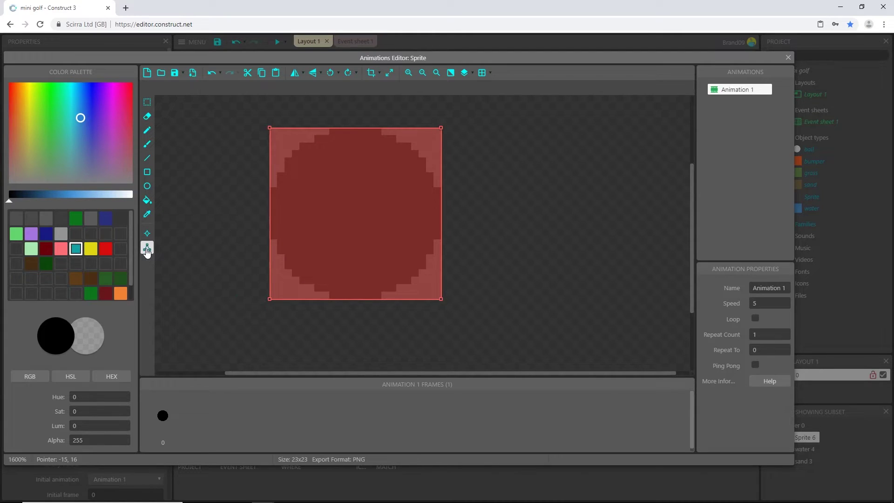
pyautogui.rightClick(269, 127)
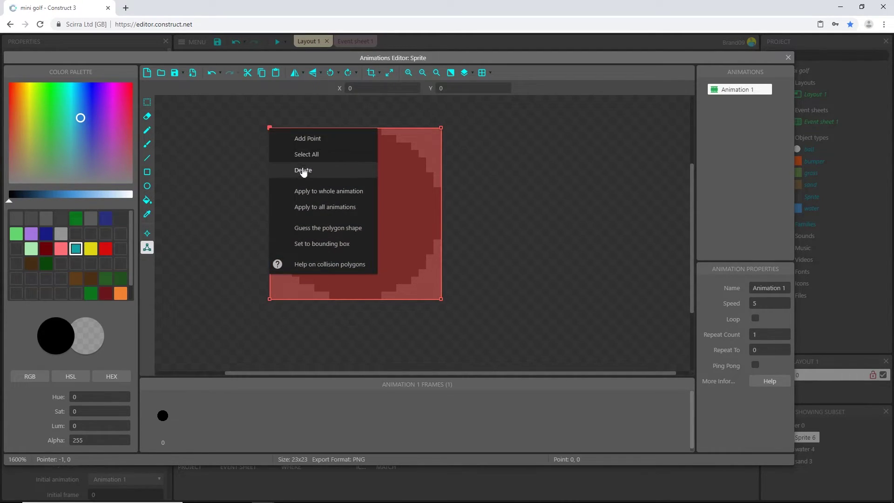
pyautogui.click(331, 228)
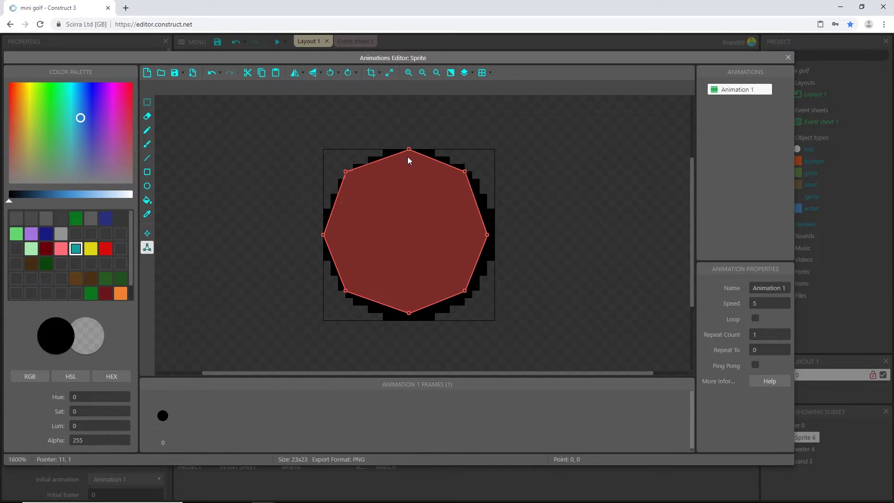
# Step: Pull the collision polygon's top point inward to about 11.6, 3.6 and show the pixel grid over the image
pyautogui.moveTo(408, 150); pyautogui.dragTo(409, 177)
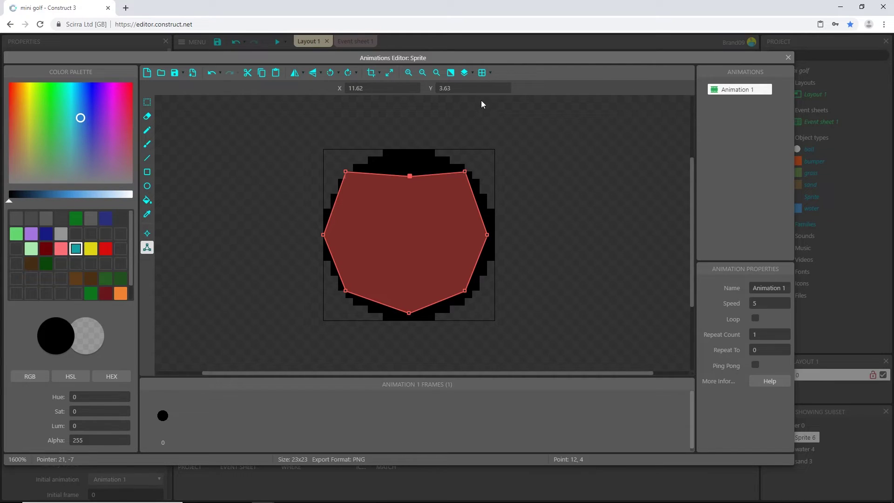
pyautogui.click(483, 76)
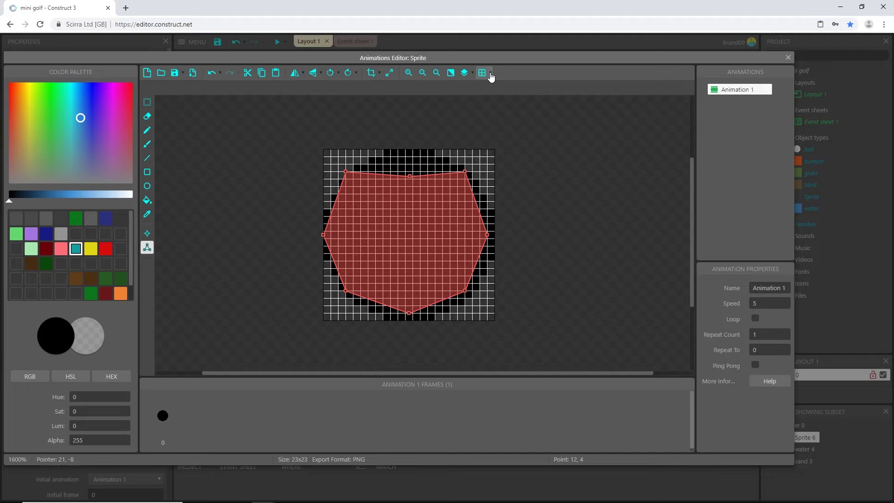
pyautogui.click(491, 74)
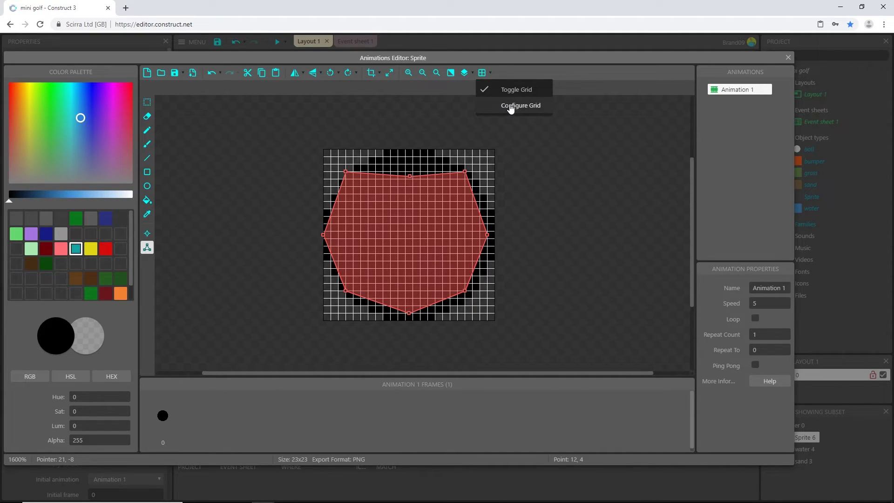
pyautogui.click(511, 106)
pyautogui.click(556, 222)
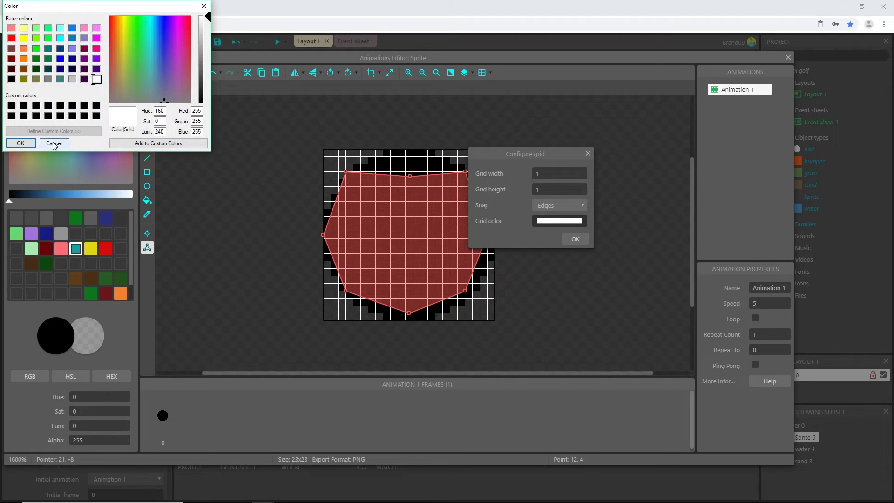
pyautogui.click(54, 144)
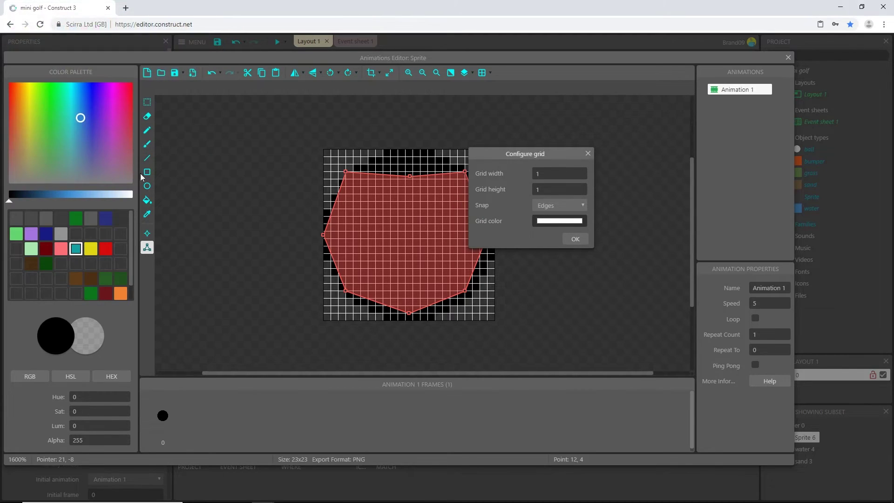
pyautogui.click(588, 154)
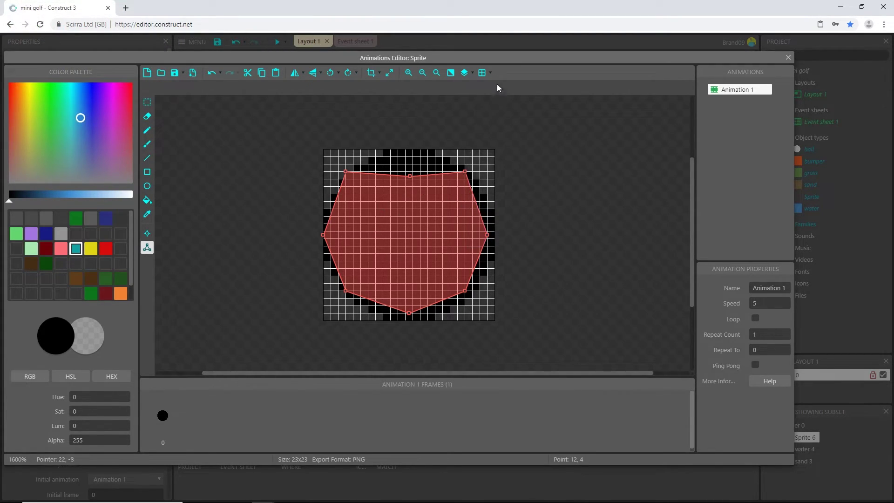
pyautogui.click(490, 73)
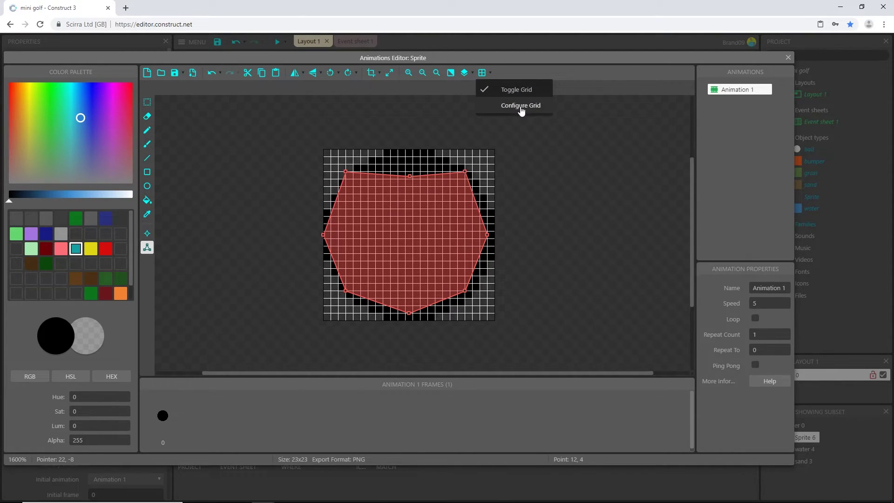
pyautogui.click(521, 106)
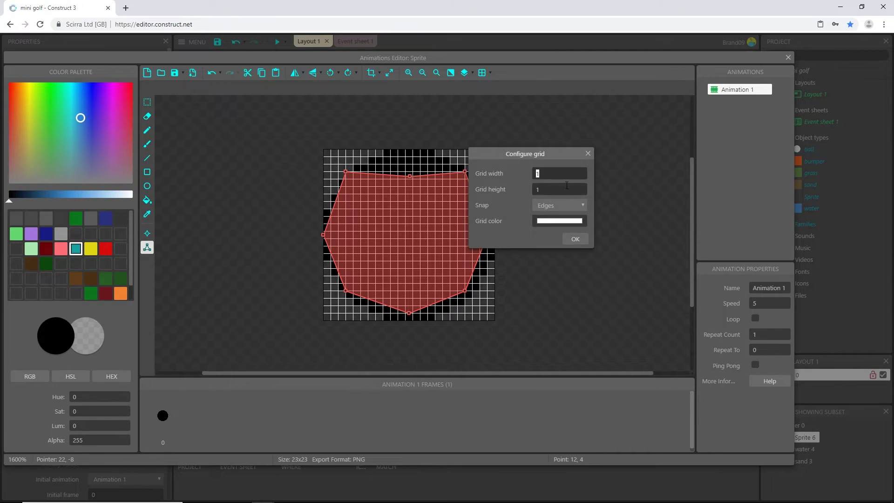
pyautogui.click(588, 154)
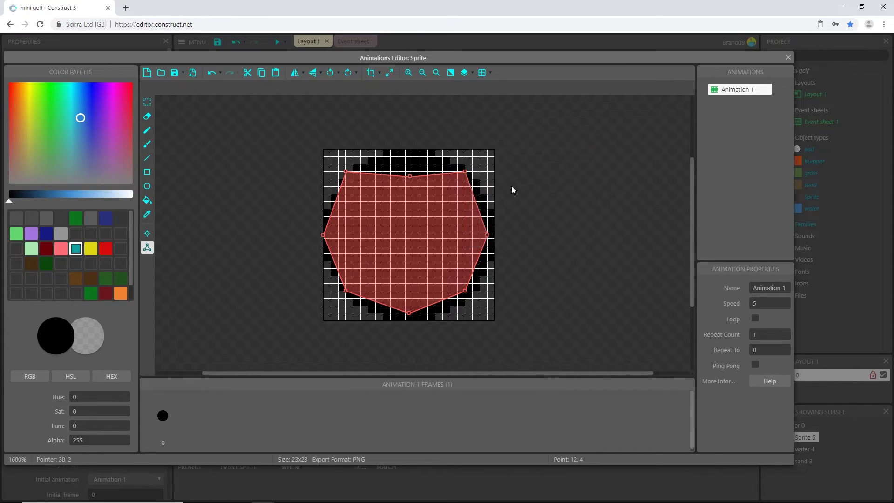
# Step: Move the polygon's top point to about 11.6, 4, the right to 19, 11.5, the bottom to 11.5, 19 and the left to 4, 11.5
pyautogui.keyDown('ctrl'); pyautogui.scroll(1, 428, 210); pyautogui.keyUp('ctrl')
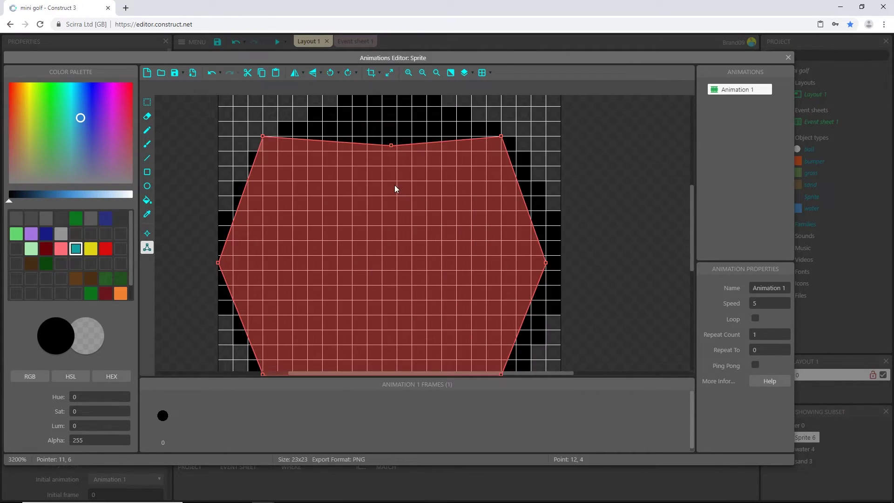
pyautogui.scroll(1, 395, 195)
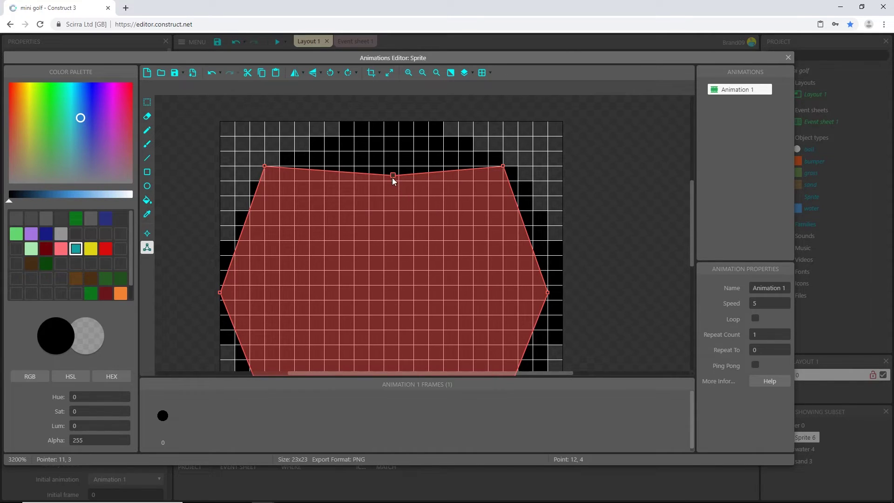
pyautogui.moveTo(393, 179)
pyautogui.mouseDown()
pyautogui.moveTo(393, 132)
pyautogui.moveTo(392, 181)
pyautogui.mouseUp()
pyautogui.scroll(-3, 391, 203)
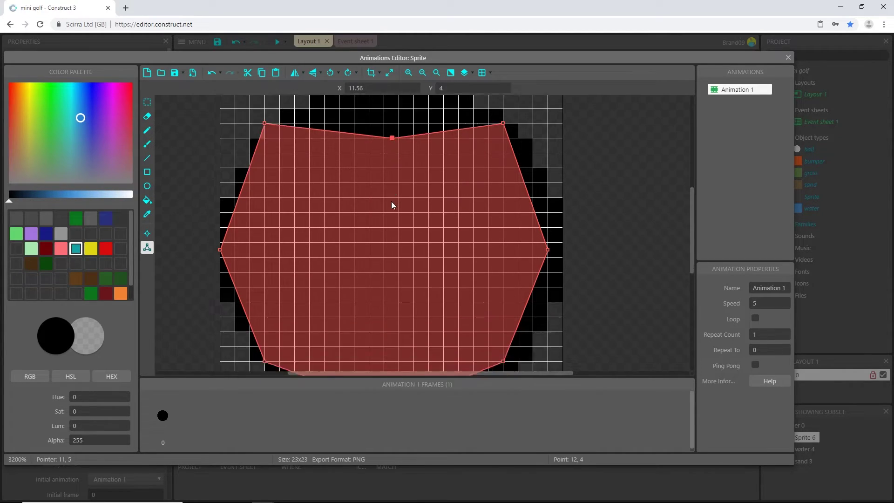
pyautogui.moveTo(548, 200); pyautogui.dragTo(503, 203)
pyautogui.scroll(-3, 394, 356)
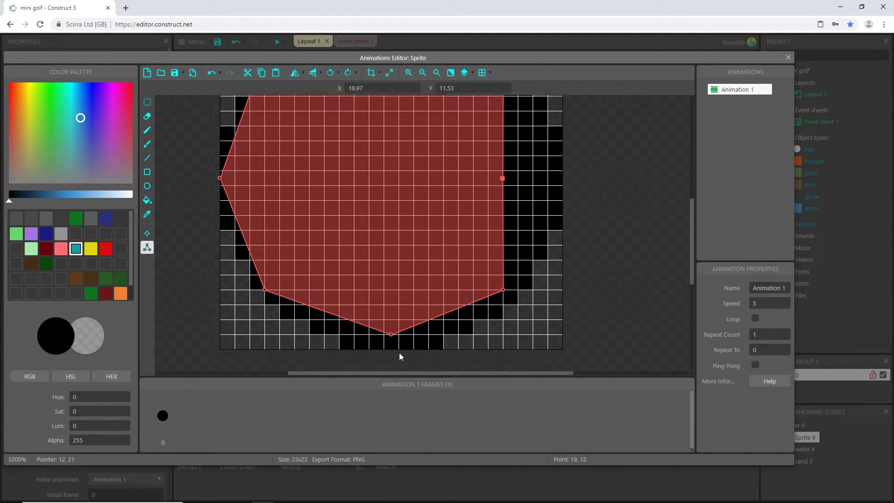
pyautogui.moveTo(391, 262); pyautogui.dragTo(391, 219)
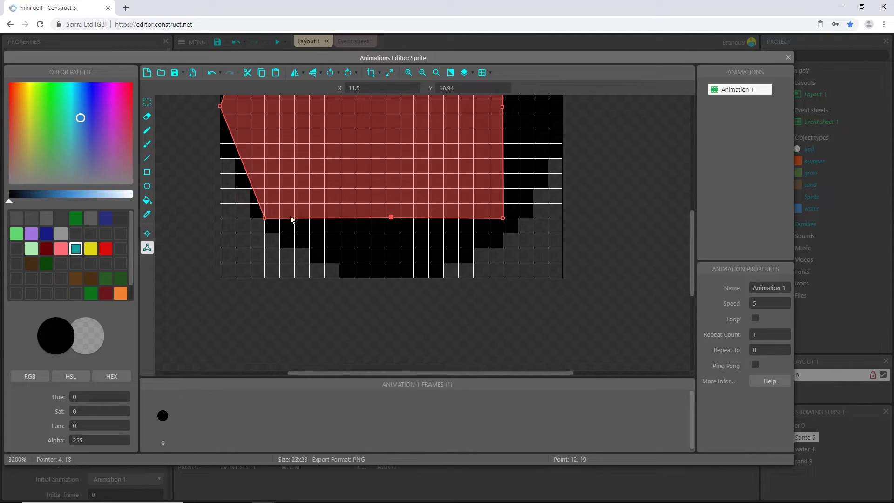
pyautogui.scroll(3, 251, 166)
pyautogui.moveTo(220, 199); pyautogui.dragTo(280, 202)
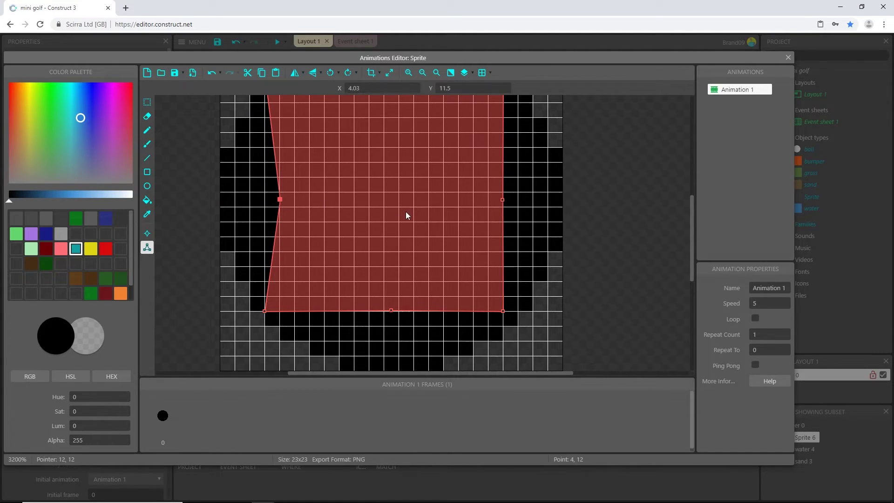
# Step: Pull the polygon's four diagonal points inward into a regular octagon, with the upper-right at about 17, 6 and the lower-left at about 6, 17
pyautogui.keyDown('ctrl'); pyautogui.scroll(-1, 406, 217); pyautogui.keyUp('ctrl')
pyautogui.moveTo(453, 143); pyautogui.dragTo(439, 167)
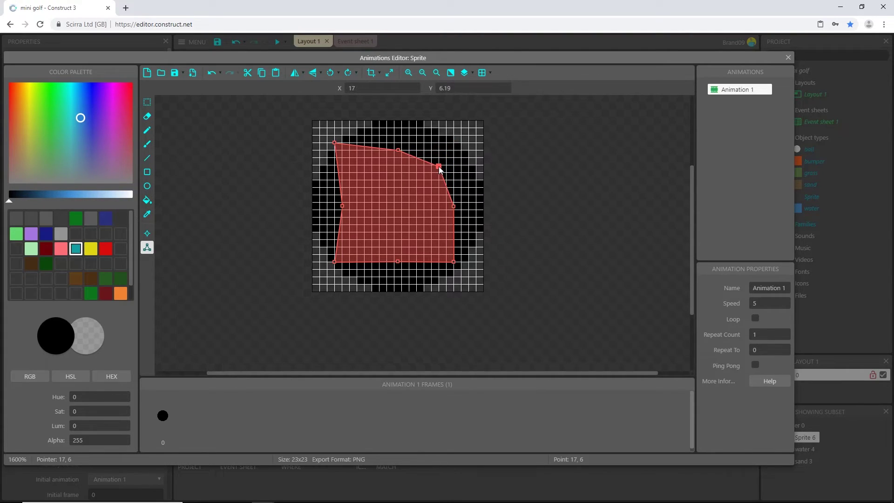
pyautogui.moveTo(335, 142); pyautogui.dragTo(355, 166)
pyautogui.moveTo(335, 261); pyautogui.dragTo(357, 252)
pyautogui.click(455, 262)
pyautogui.moveTo(454, 262); pyautogui.dragTo(438, 247)
pyautogui.moveTo(356, 166); pyautogui.dragTo(358, 166)
pyautogui.moveTo(357, 252); pyautogui.dragTo(357, 247)
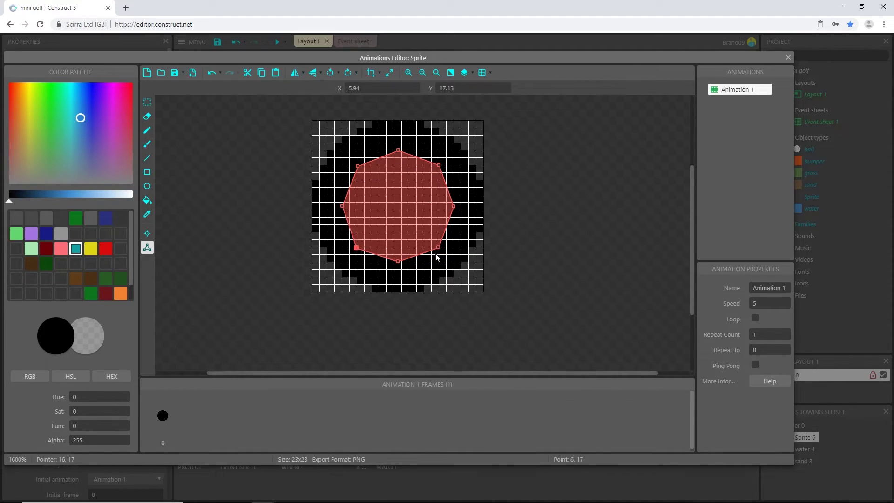
# Step: Hide the pixel grid and close the image editor
pyautogui.click(482, 72)
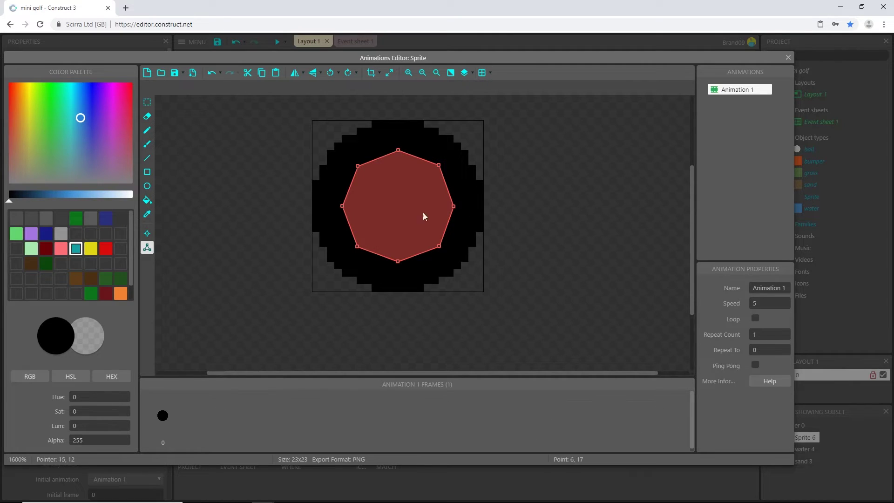
pyautogui.click(788, 57)
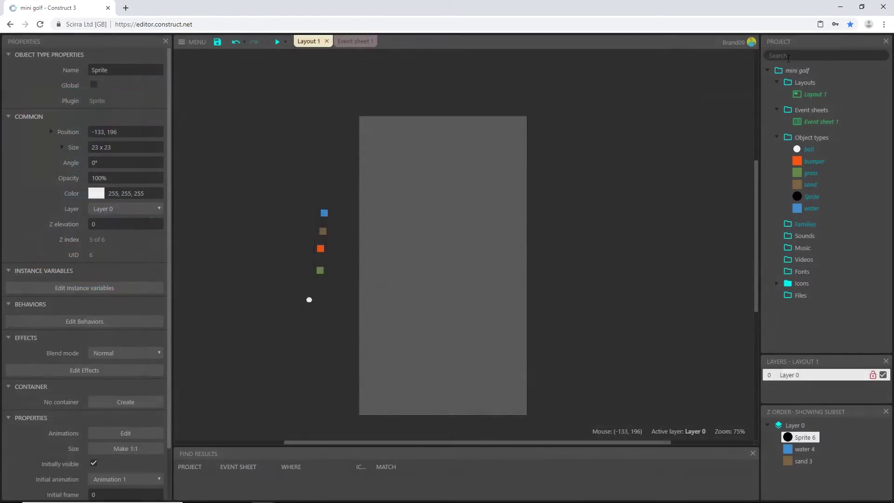
# Step: Rename the black circle sprite as hole
pyautogui.click(128, 72)
pyautogui.write('hole')
pyautogui.click(343, 288)
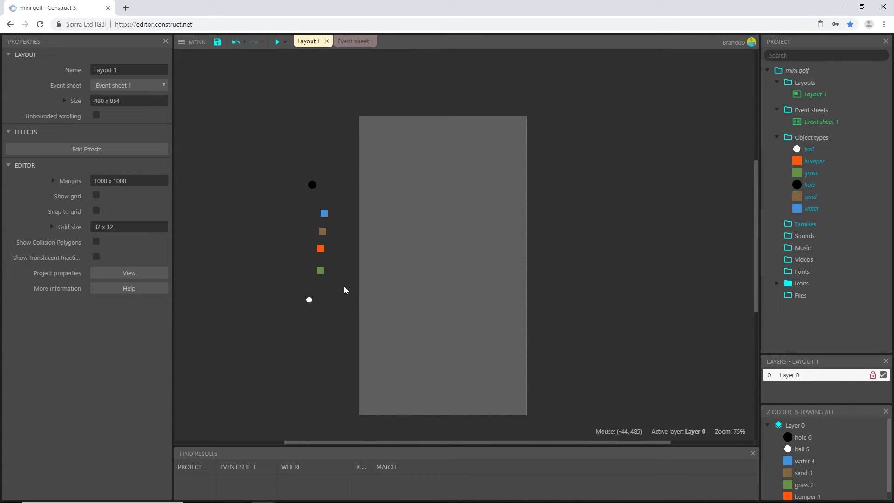
# Step: Insert a new Sprite object in the margin outside the layout, beside the column of tile sprites
pyautogui.doubleClick(280, 243)
pyautogui.scroll(-2, 596, 300)
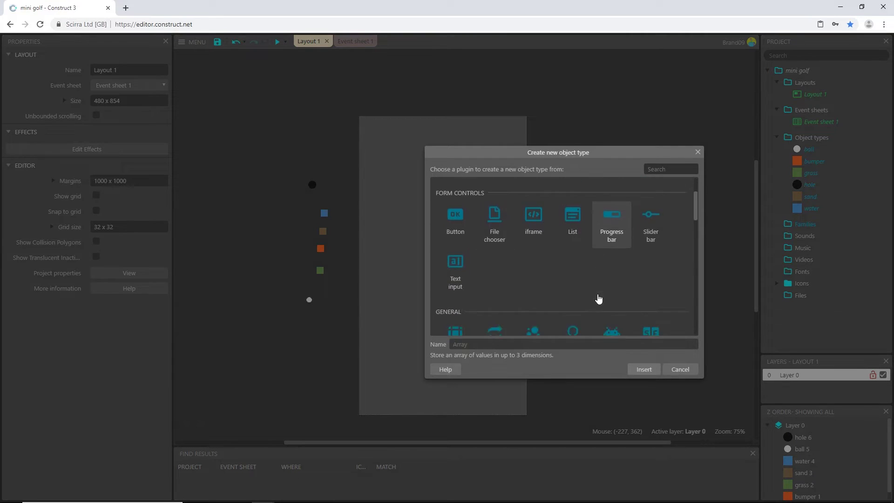
pyautogui.scroll(-2, 598, 300)
pyautogui.doubleClick(613, 263)
pyautogui.click(281, 272)
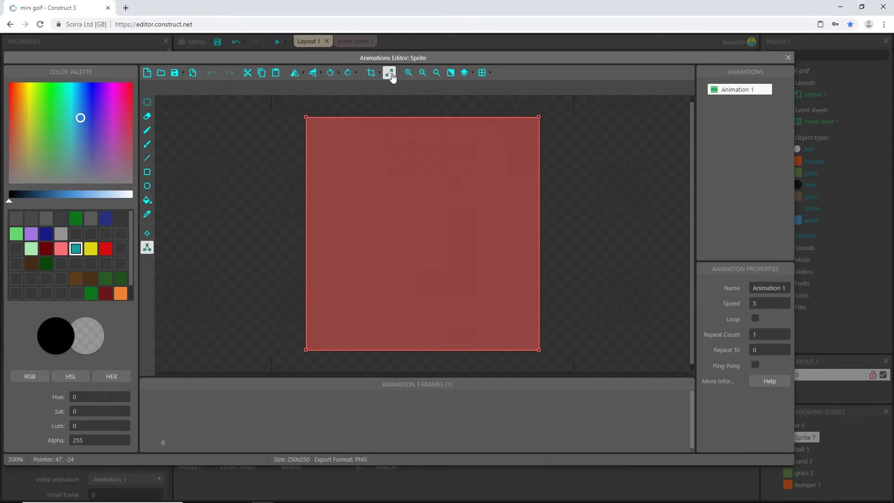
# Step: Resize the new sprite's image canvas to 1 x 150 pixels
pyautogui.click(391, 74)
pyautogui.write('1')
pyautogui.press('Tab')
pyautogui.write('150')
pyautogui.press('Return')
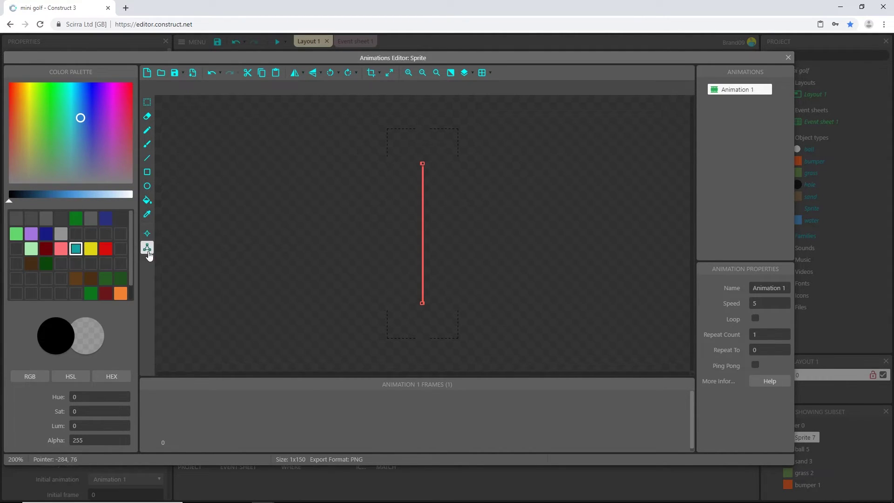
# Step: Assign the sprite's origin point to the bottom of the image, at 0.5, 150
pyautogui.click(147, 234)
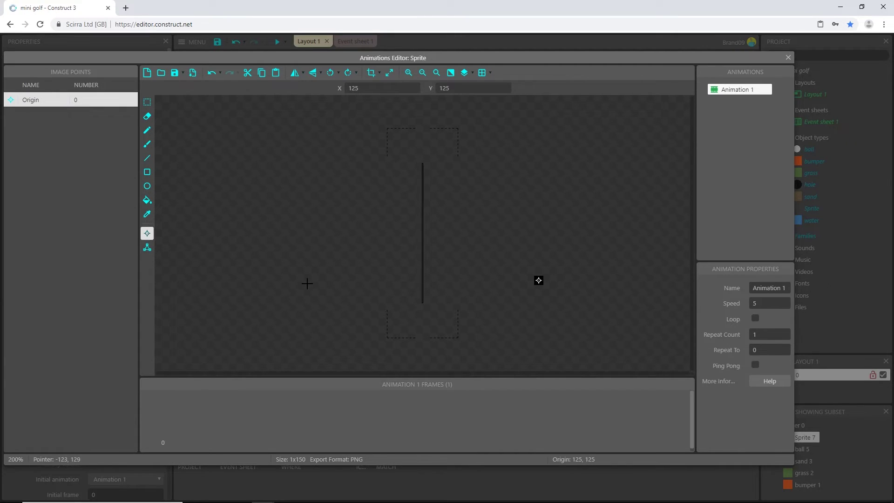
pyautogui.press('KP_2')
pyautogui.rightClick(43, 96)
pyautogui.moveTo(133, 164)
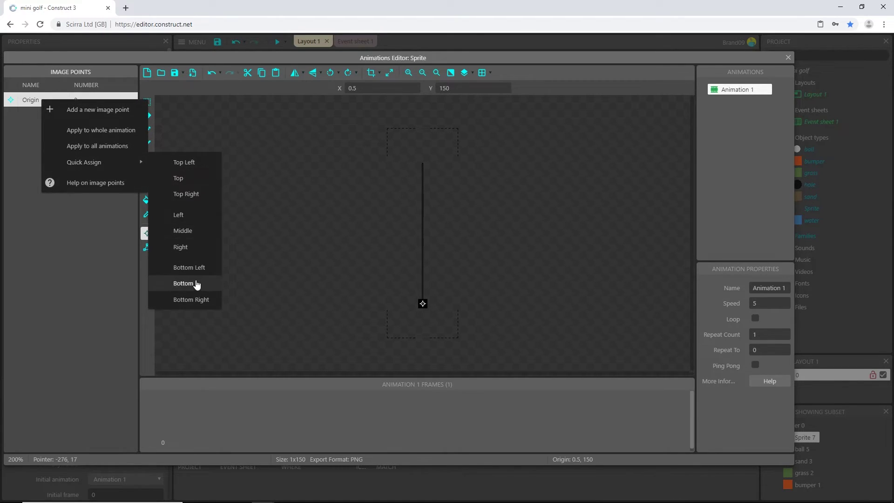
pyautogui.click(368, 246)
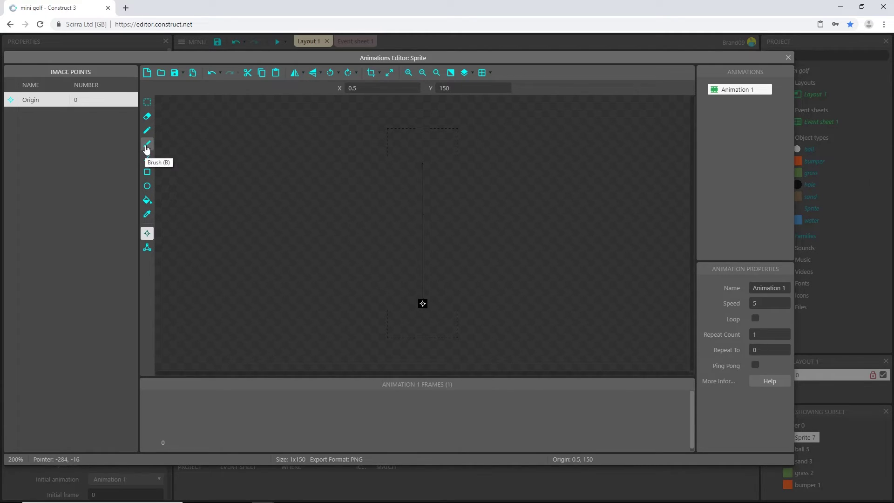
# Step: Paint a soft white fading line on the image with the Brush at size 150 and hardness 0
pyautogui.click(146, 144)
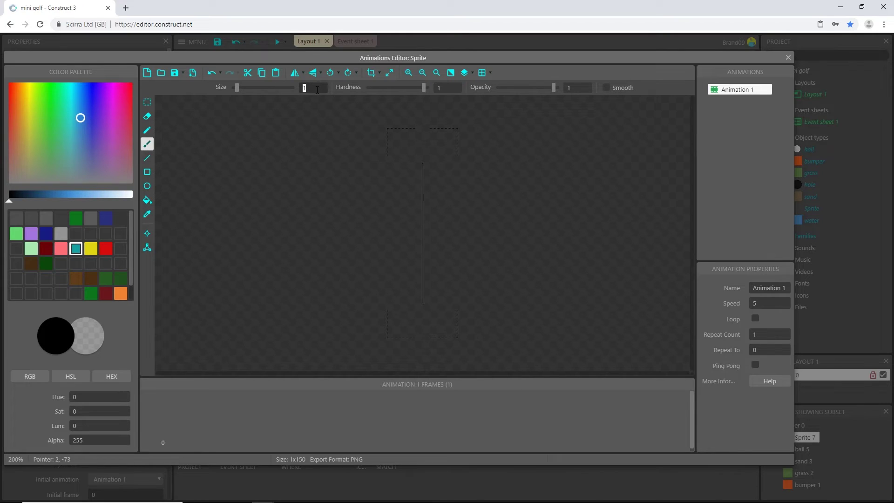
pyautogui.write('150')
pyautogui.moveTo(424, 88); pyautogui.dragTo(363, 88)
pyautogui.click(129, 198)
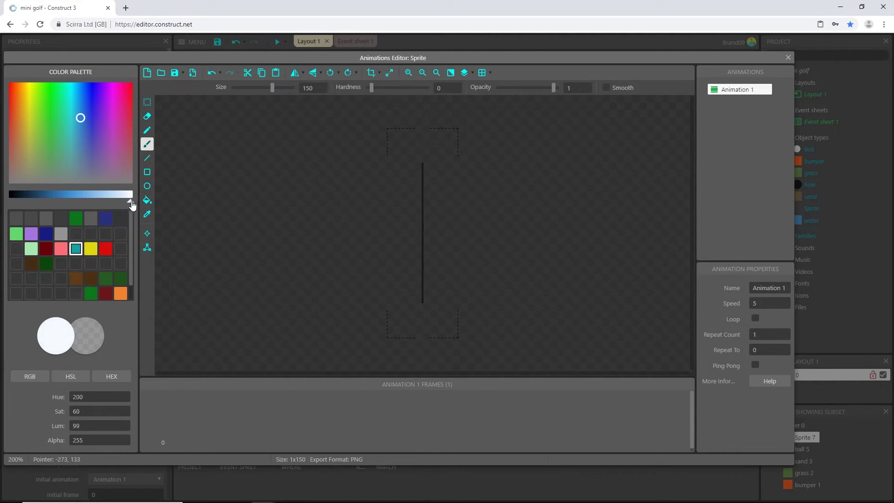
pyautogui.moveTo(381, 280); pyautogui.dragTo(429, 280)
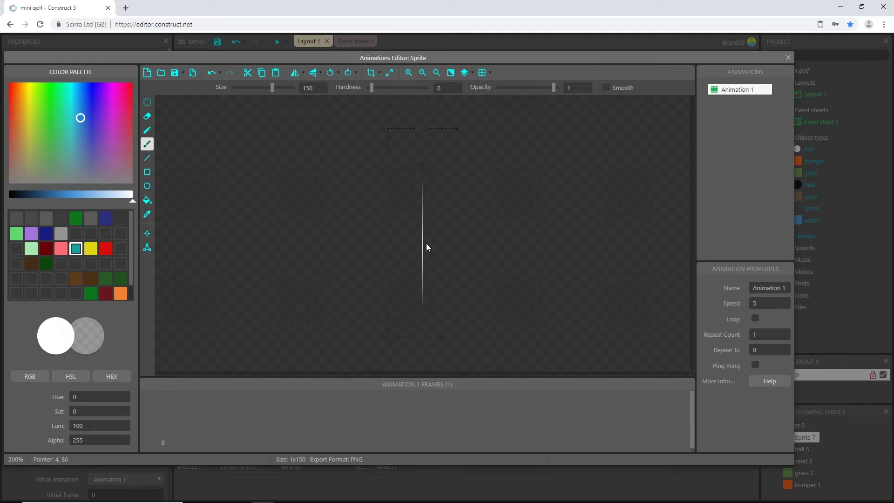
# Step: Sample pixels near the line's top end with the eyedropper to check how their alpha fades
pyautogui.keyDown('ctrl'); pyautogui.scroll(1, 434, 247); pyautogui.keyUp('ctrl')
pyautogui.moveTo(467, 212); pyautogui.dragTo(462, 233, button='middle')
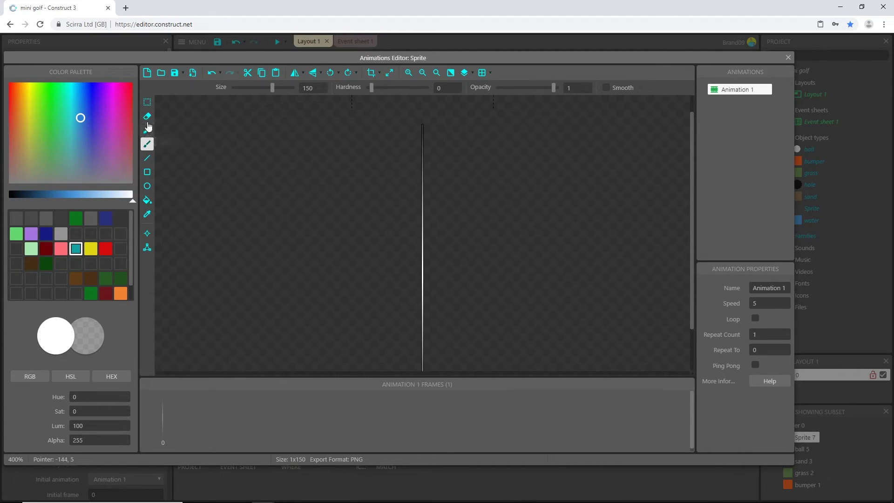
pyautogui.click(147, 115)
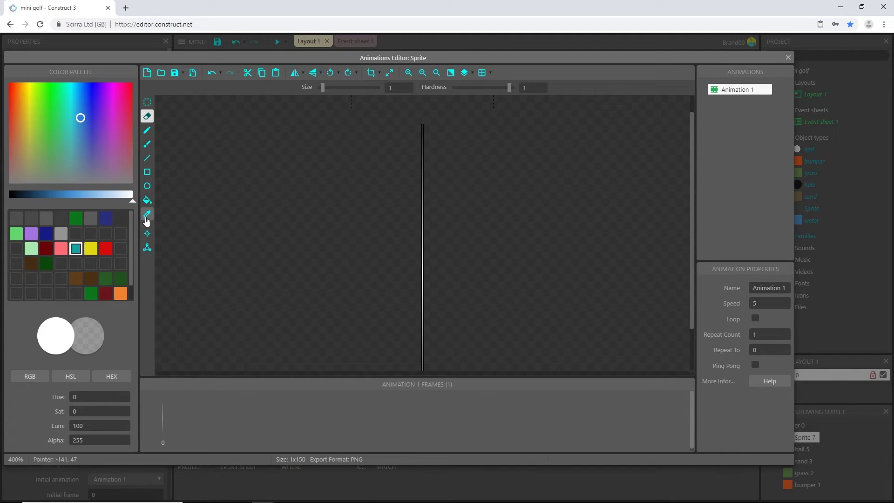
pyautogui.click(147, 217)
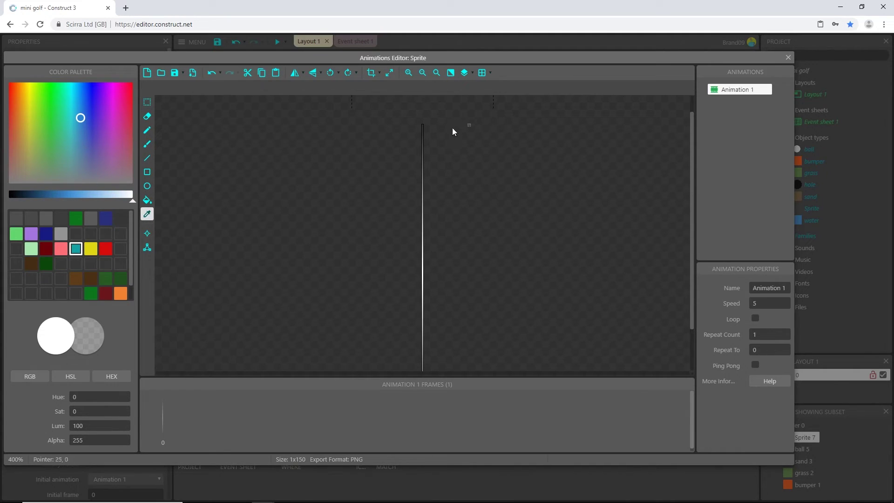
pyautogui.keyDown('ctrl'); pyautogui.scroll(3, 440, 130); pyautogui.keyUp('ctrl')
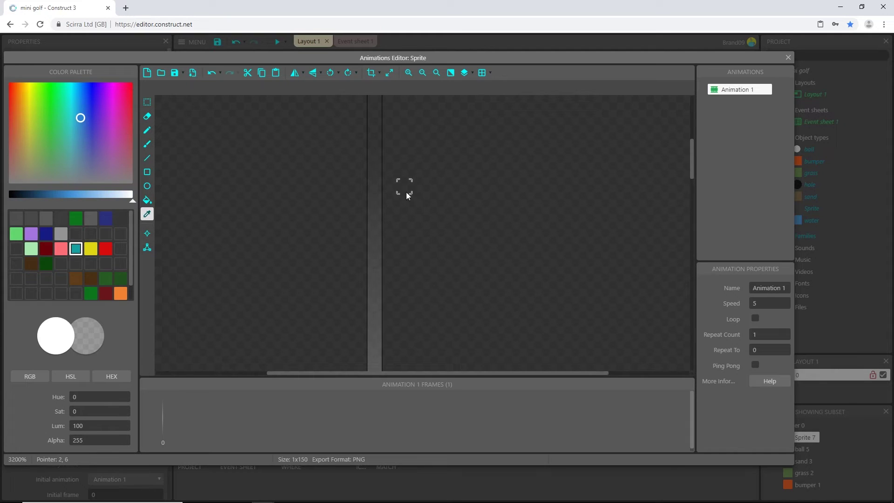
pyautogui.click(375, 172)
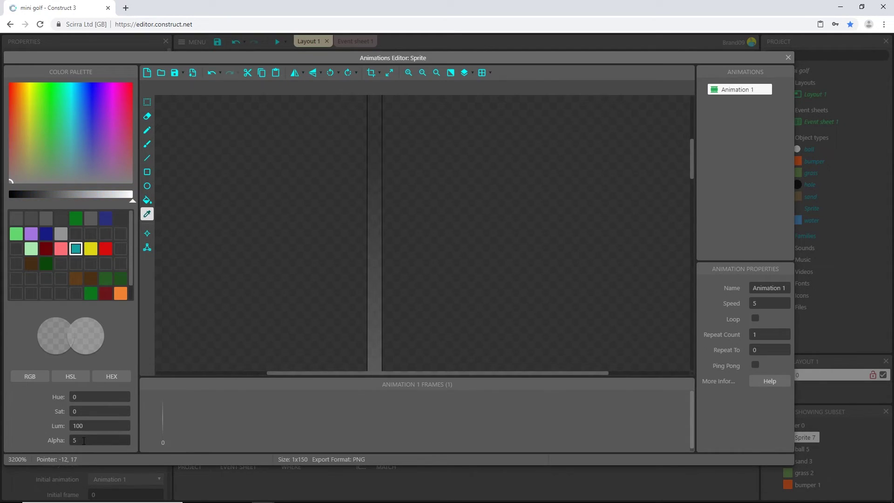
pyautogui.click(375, 305)
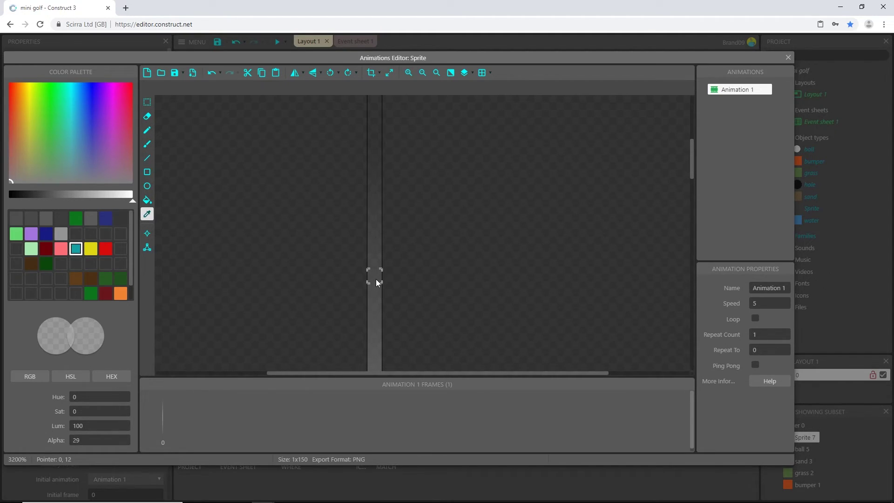
pyautogui.click(378, 231)
pyautogui.click(375, 174)
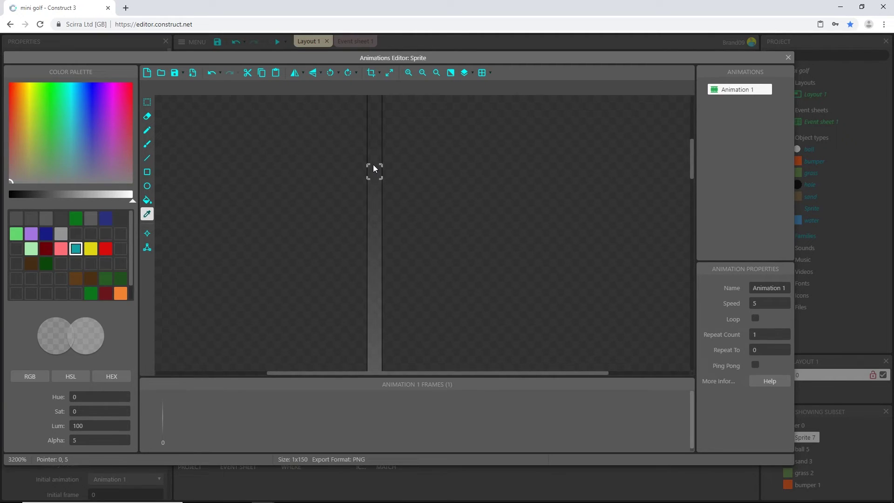
pyautogui.click(377, 139)
# Step: Sample pixels further down the line towards its middle to find where the alpha reaches 255
pyautogui.scroll(-2, 375, 219)
pyautogui.scroll(2, 378, 217)
pyautogui.scroll(-3, 385, 196)
pyautogui.scroll(-2, 386, 216)
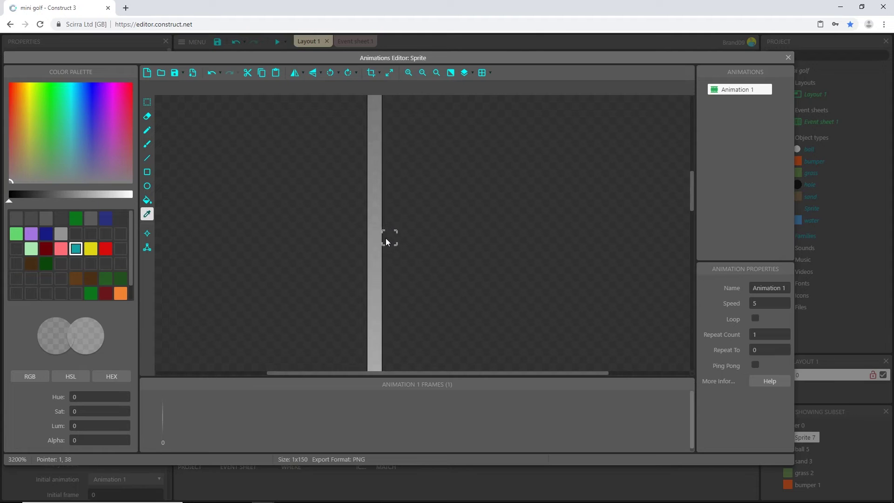
pyautogui.scroll(-2, 388, 245)
pyautogui.click(376, 309)
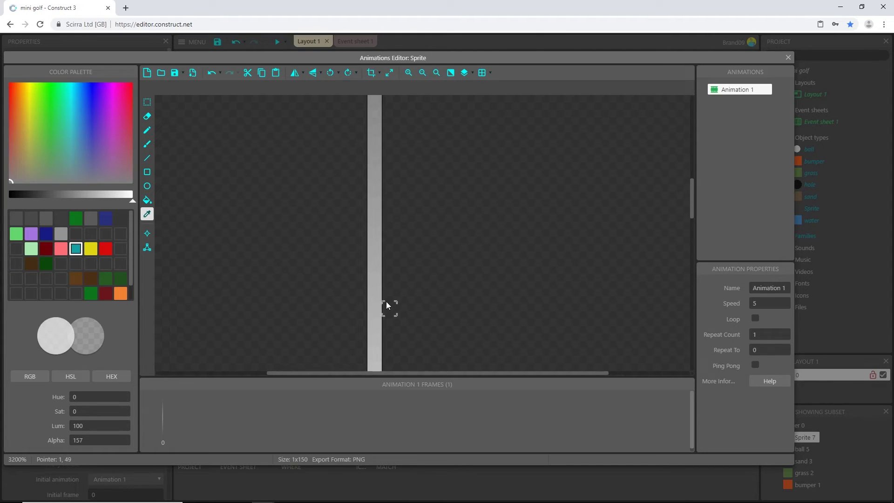
pyautogui.scroll(-2, 391, 305)
pyautogui.click(372, 318)
pyautogui.scroll(-2, 379, 324)
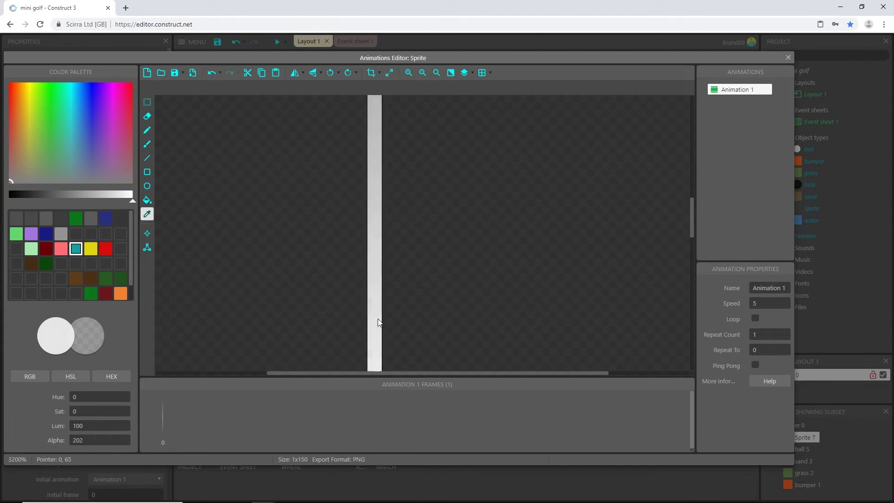
pyautogui.click(376, 320)
pyautogui.scroll(-2, 376, 321)
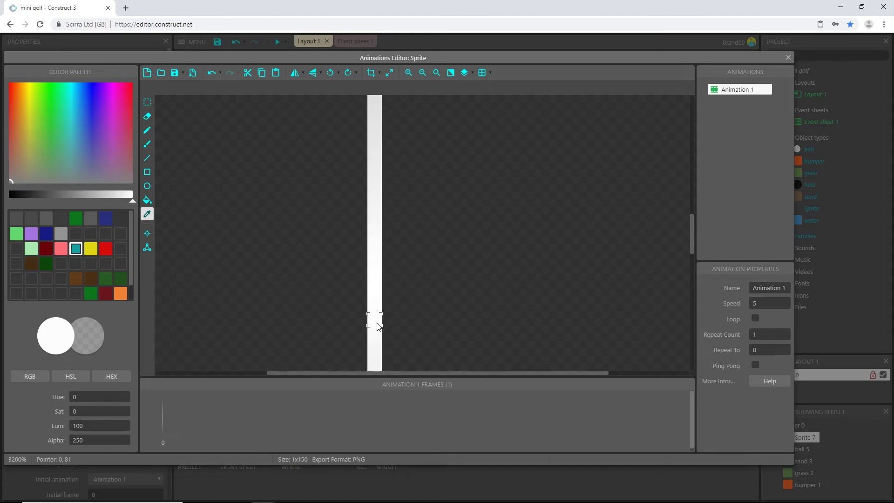
pyautogui.click(376, 310)
pyautogui.click(377, 292)
# Step: Erase the line's lower half from about pixel 80 down to the bottom end with a size 1 eraser
pyautogui.press('e')
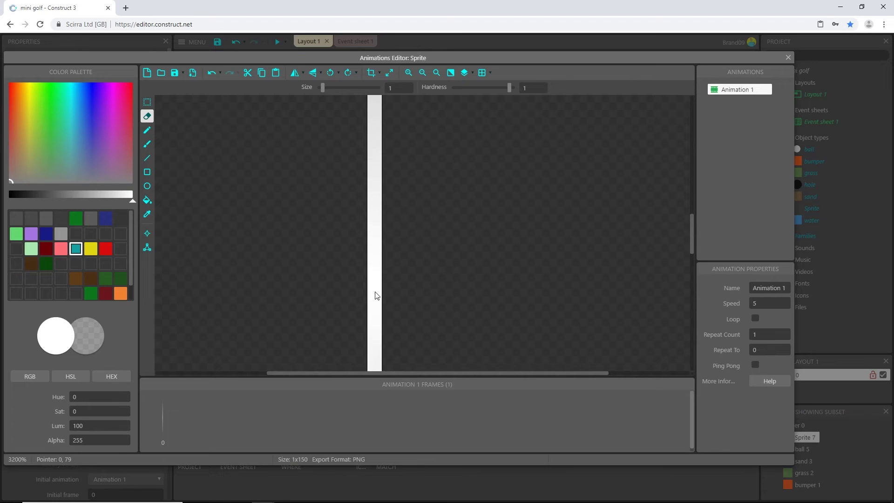
pyautogui.click(377, 305)
pyautogui.moveTo(376, 305); pyautogui.dragTo(374, 359)
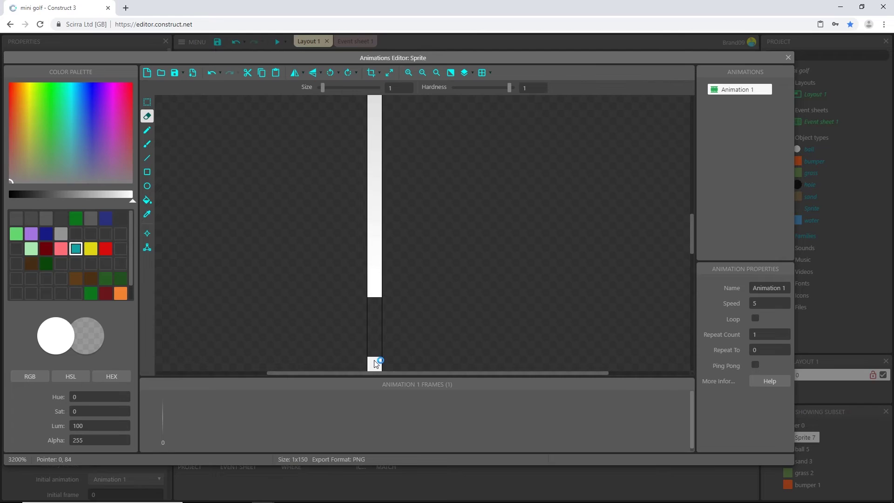
pyautogui.scroll(-4, 375, 344)
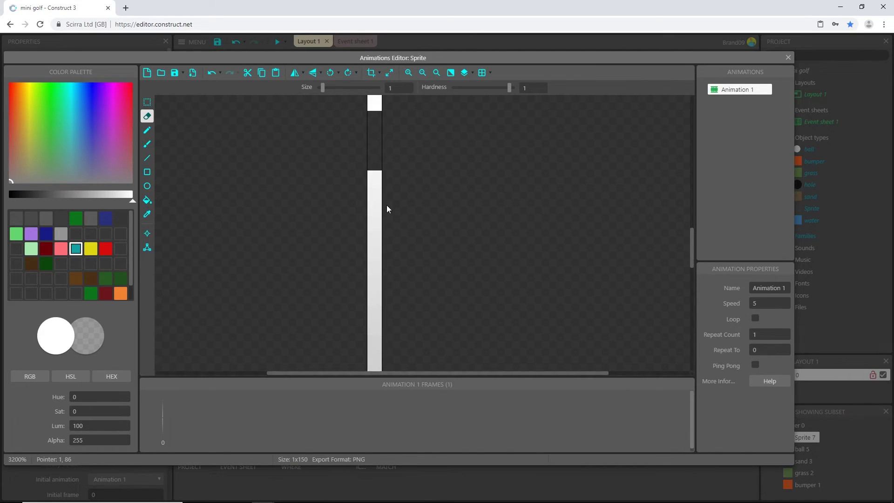
pyautogui.moveTo(378, 182); pyautogui.dragTo(373, 332)
pyautogui.scroll(-3, 392, 276)
pyautogui.scroll(4, 396, 208)
pyautogui.keyDown('ctrl'); pyautogui.scroll(-1, 393, 225); pyautogui.keyUp('ctrl')
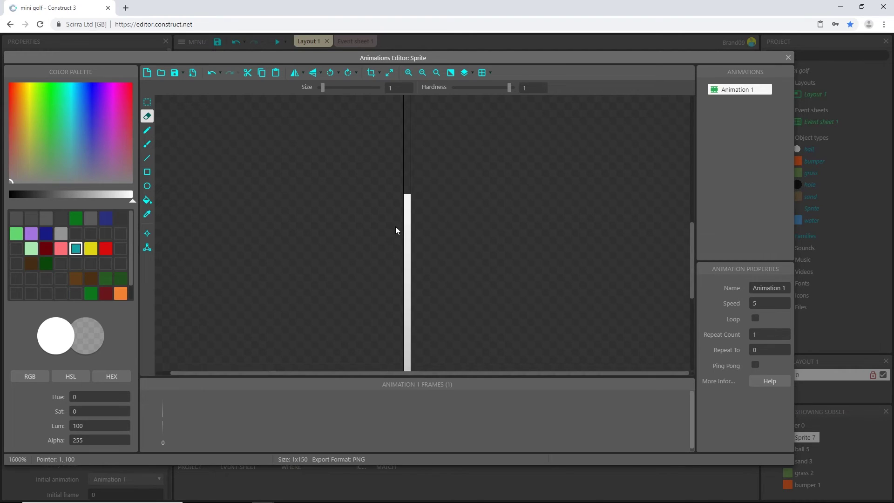
pyautogui.moveTo(407, 208)
pyautogui.mouseDown()
pyautogui.moveTo(407, 279)
pyautogui.moveTo(432, 314)
pyautogui.mouseUp()
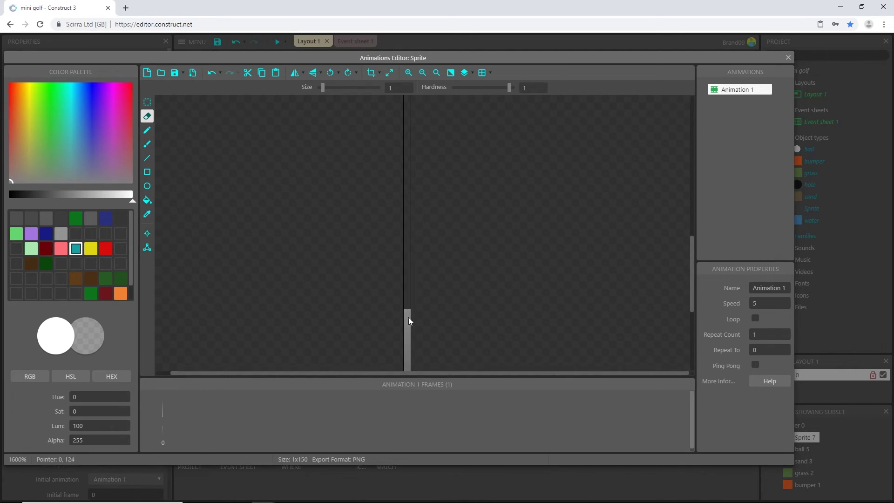
pyautogui.scroll(-2, 419, 279)
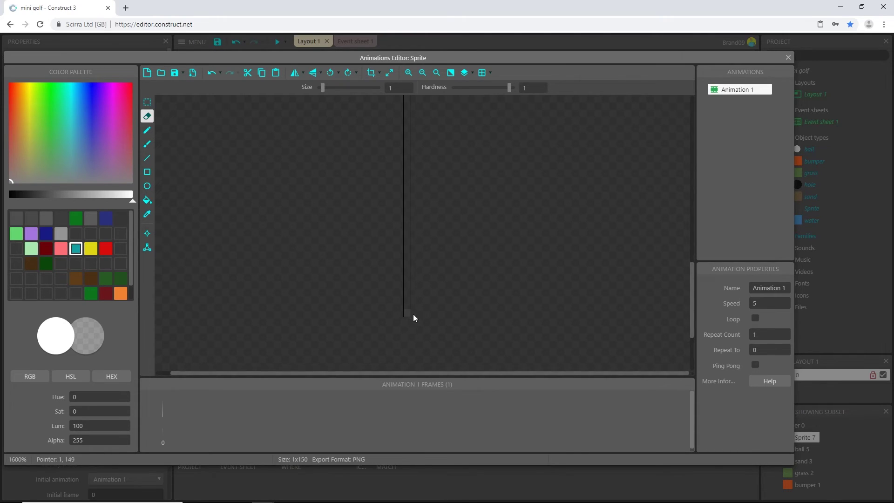
pyautogui.scroll(2, 424, 308)
pyautogui.keyDown('ctrl'); pyautogui.scroll(-1, 427, 306); pyautogui.keyUp('ctrl')
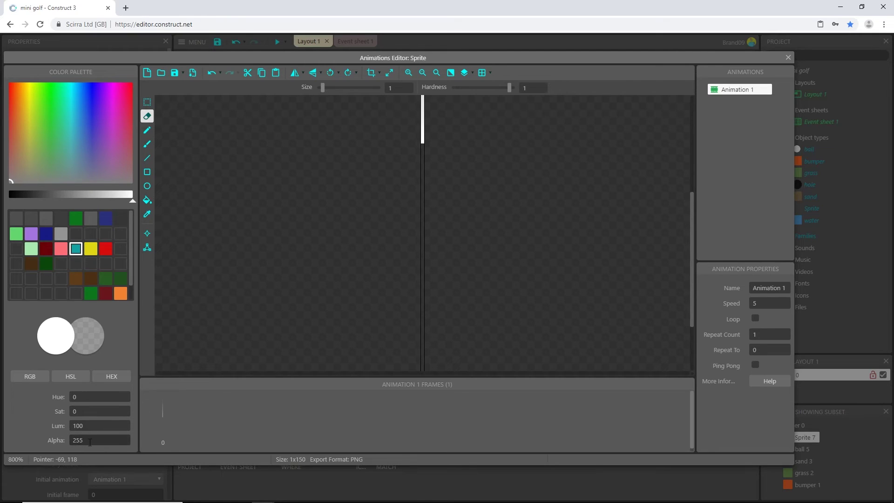
# Step: Flood fill the erased lower half of the line with solid white at alpha 255
pyautogui.click(147, 200)
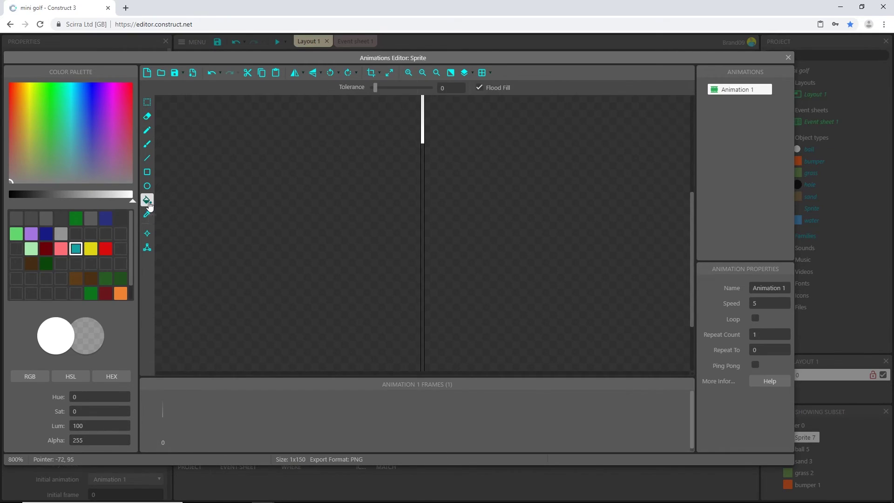
pyautogui.click(422, 204)
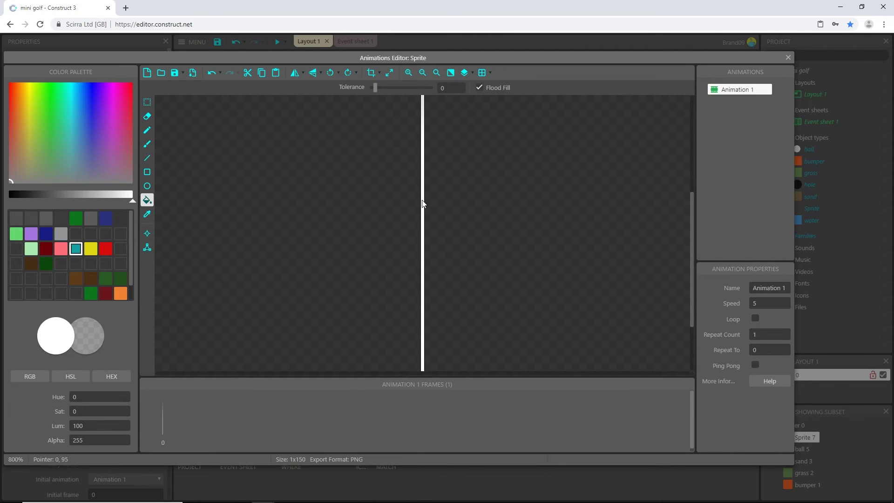
pyautogui.keyDown('ctrl'); pyautogui.scroll(-1, 438, 209); pyautogui.keyUp('ctrl')
pyautogui.keyDown('ctrl'); pyautogui.scroll(-1, 443, 214); pyautogui.keyUp('ctrl')
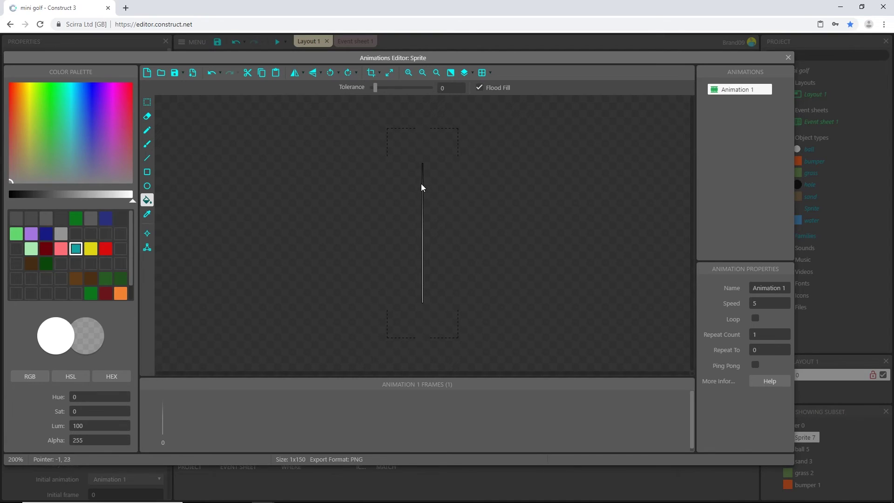
# Step: Close the image editor and rename the white line sprite as aim
pyautogui.click(787, 58)
pyautogui.click(130, 73)
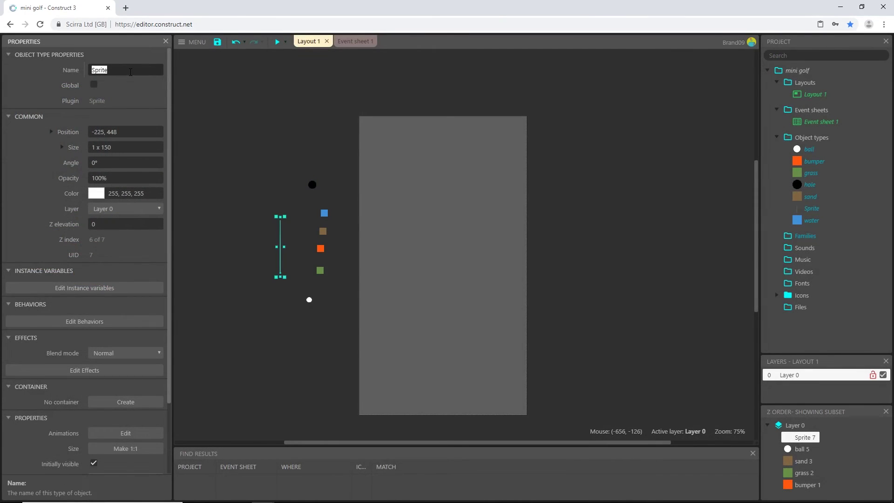
pyautogui.write('aim')
pyautogui.press('Return')
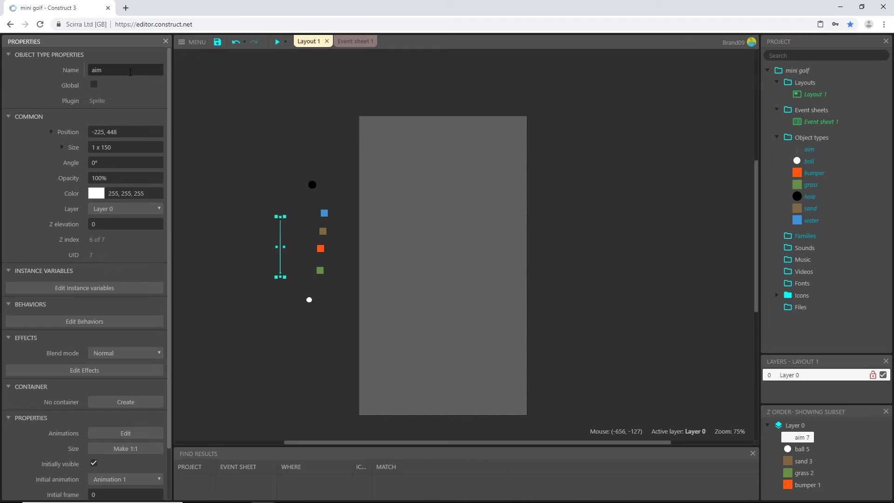
# Step: Insert a new Sprite object in the empty area below the ball and resize its image canvas to 10 x 10
pyautogui.doubleClick(292, 343)
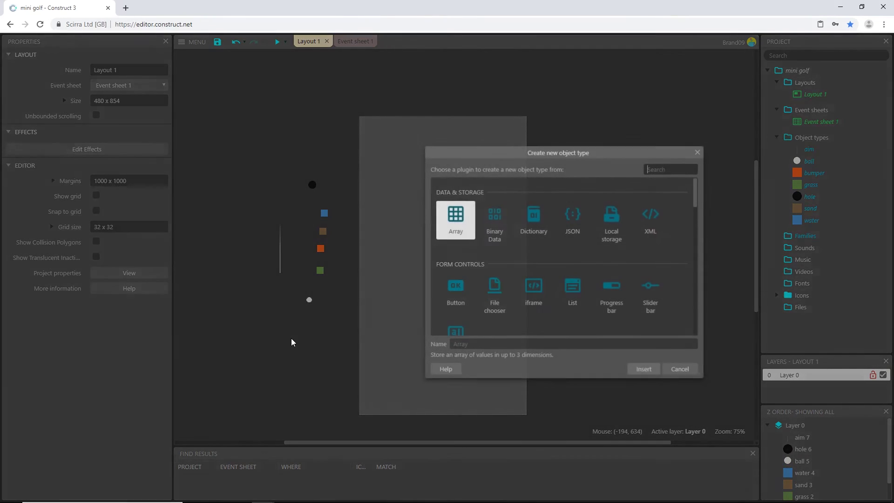
pyautogui.scroll(-2, 582, 280)
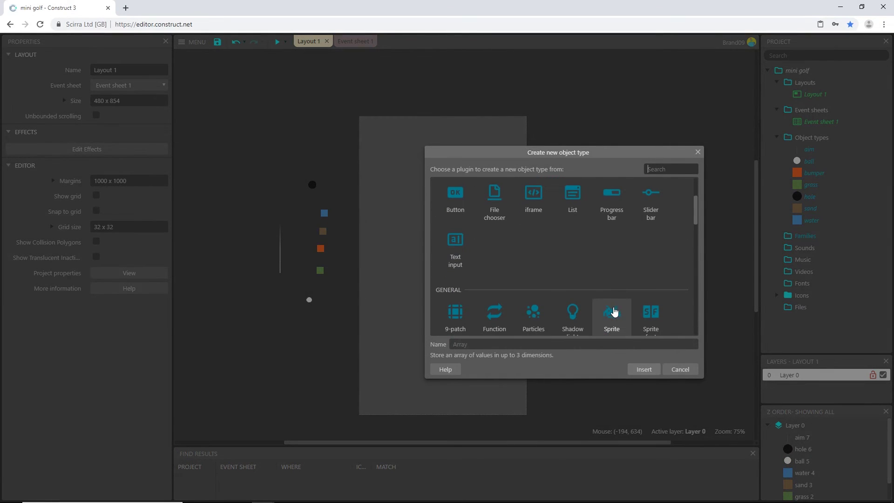
pyautogui.doubleClick(614, 312)
pyautogui.click(311, 358)
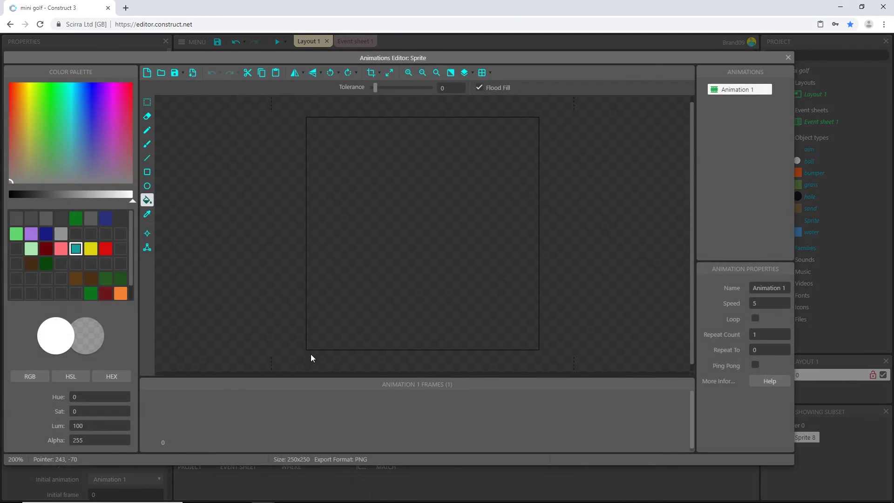
pyautogui.click(389, 73)
pyautogui.write('10')
pyautogui.press('Tab')
pyautogui.write('10')
pyautogui.press('Return')
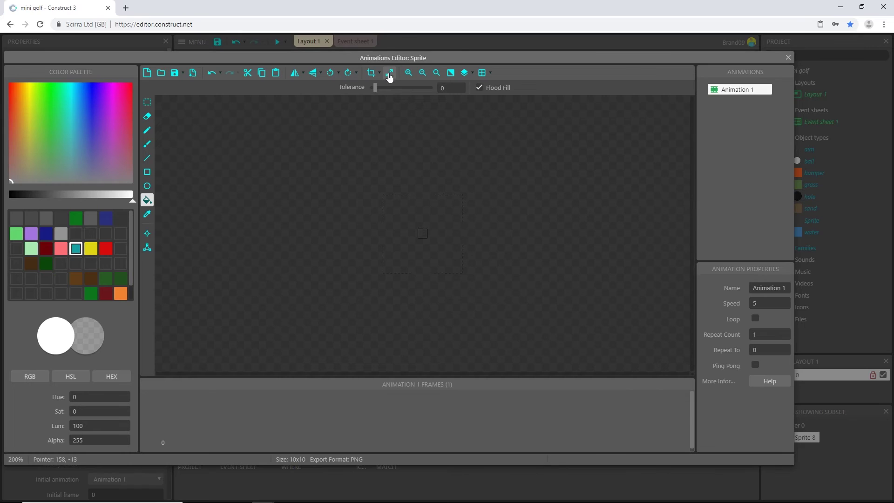
# Step: Centre the origin image point on the new sprite's 10 x 10 canvas
pyautogui.keyDown('ctrl'); pyautogui.scroll(3, 444, 224); pyautogui.keyUp('ctrl')
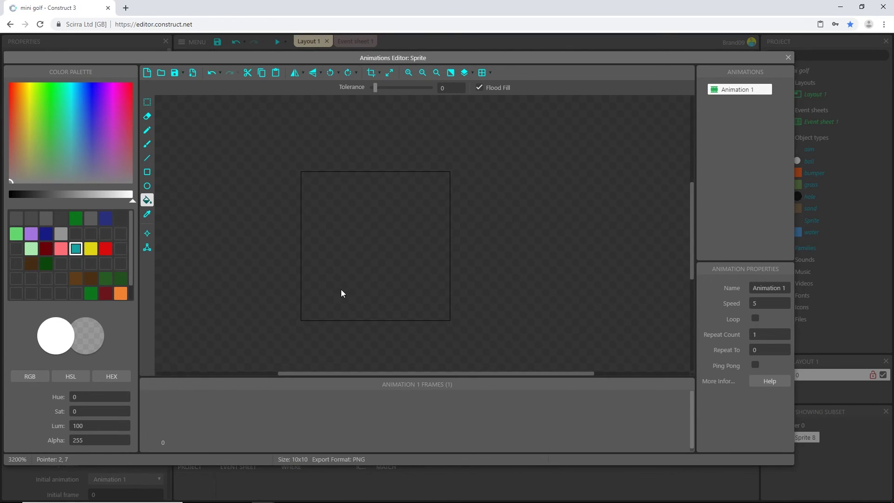
pyautogui.click(148, 235)
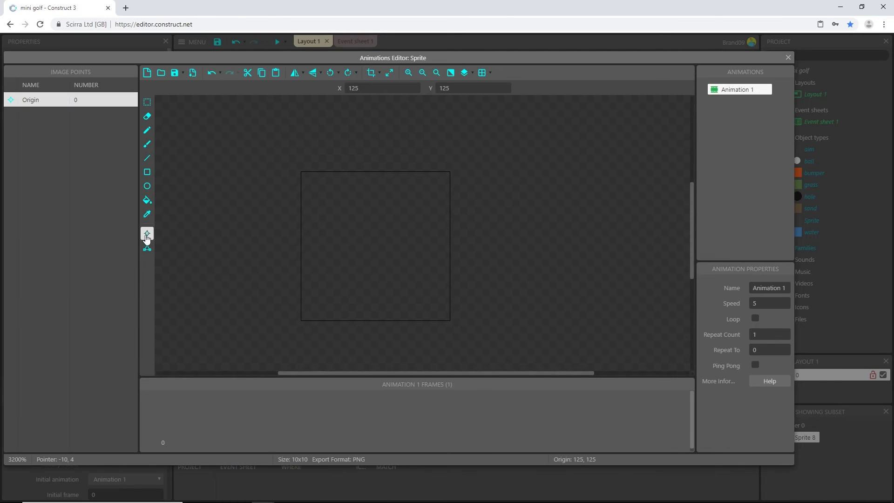
pyautogui.press('KP_5')
# Step: Flood fill the sprite's canvas with purple at hue 304, saturation 73, luminosity 42 and alpha 255
pyautogui.click(147, 200)
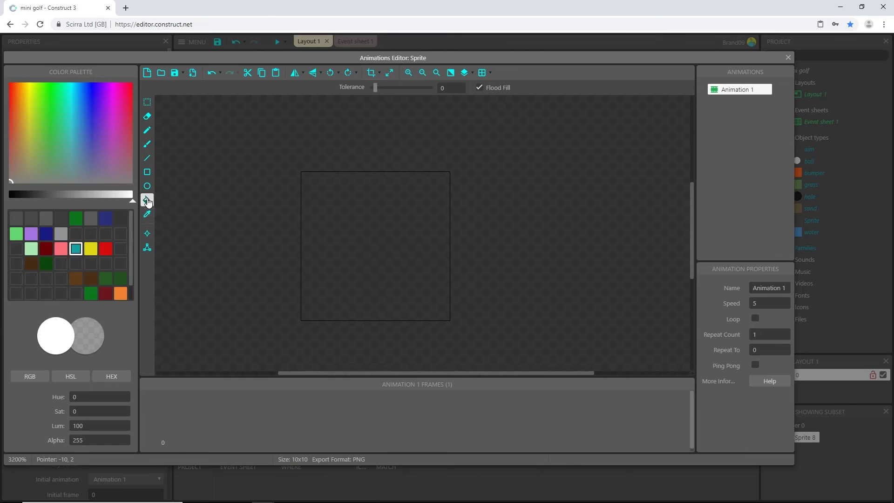
pyautogui.click(114, 109)
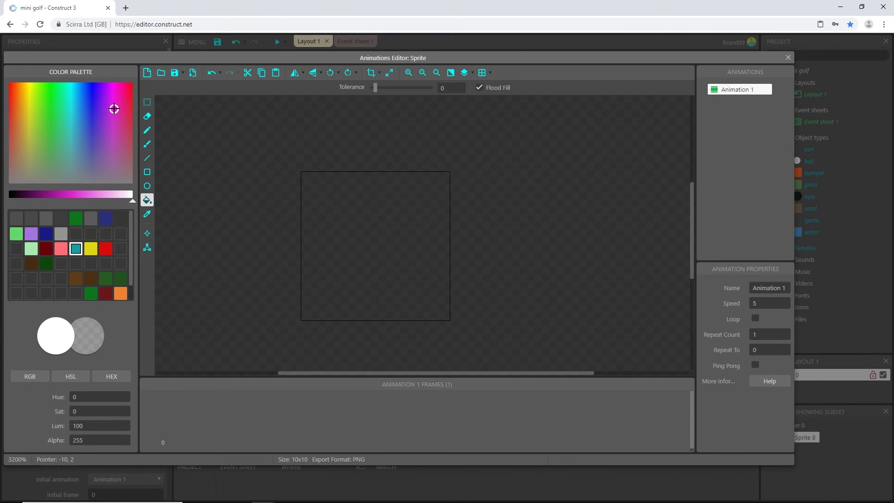
pyautogui.click(70, 200)
pyautogui.moveTo(64, 199); pyautogui.dragTo(62, 200)
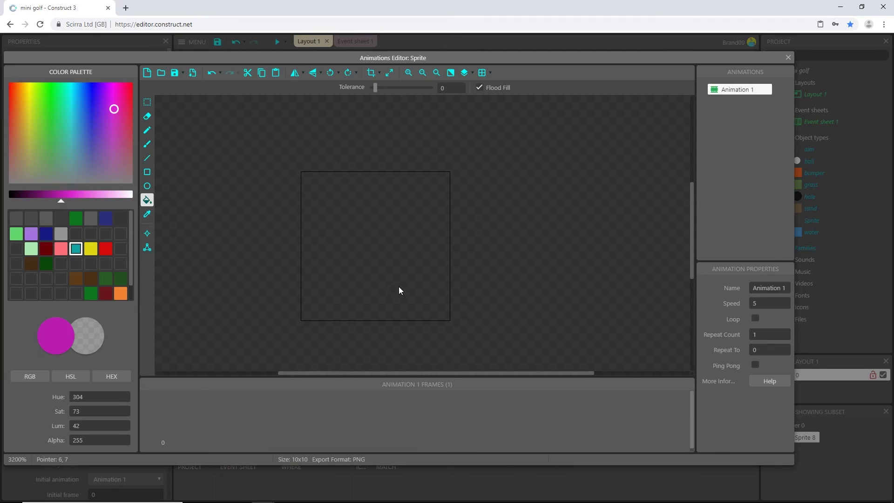
pyautogui.click(387, 275)
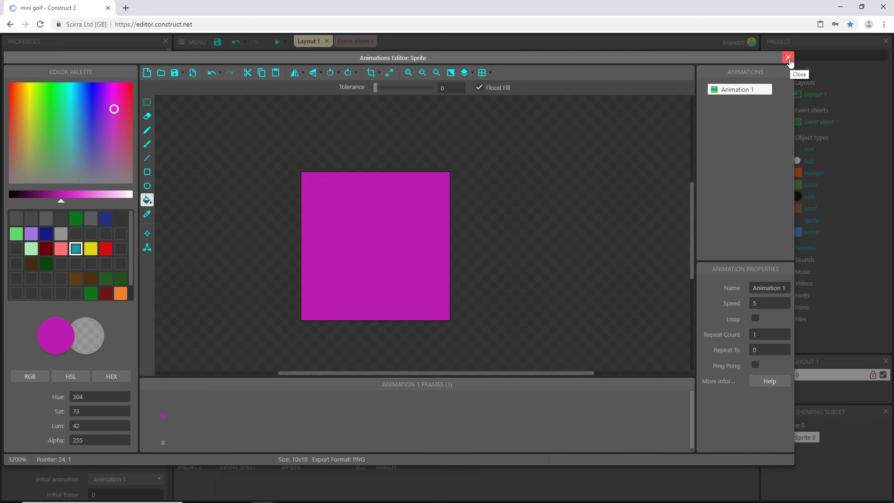
# Step: Close the image editor, rename the purple sprite as ball_spawner and move it up to about -139, 648
pyautogui.click(788, 58)
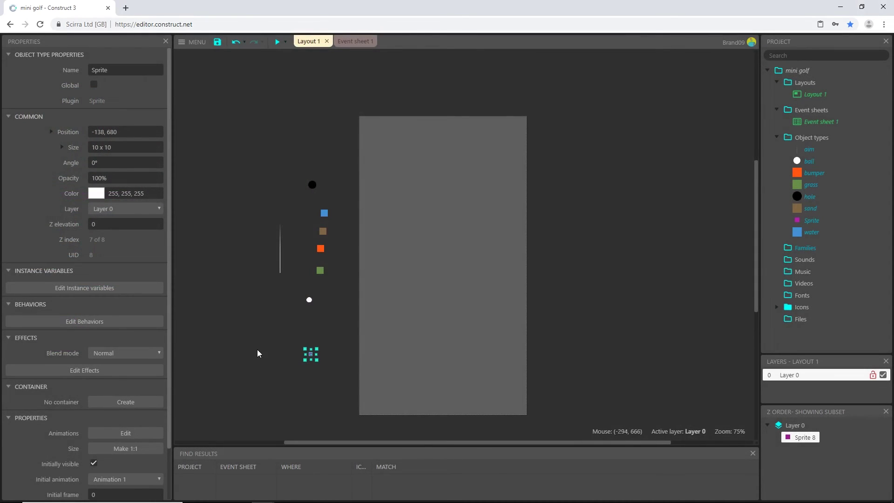
pyautogui.click(127, 71)
pyautogui.write('b')
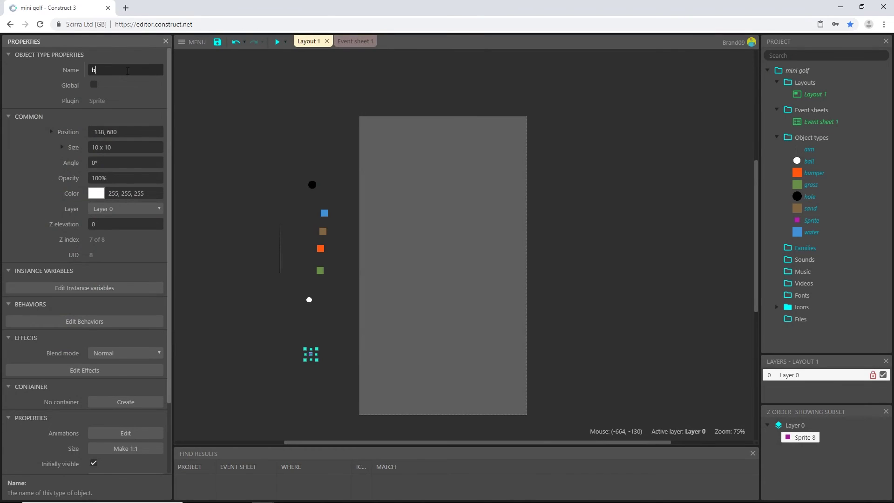
pyautogui.write('all_spawner')
pyautogui.press('Return')
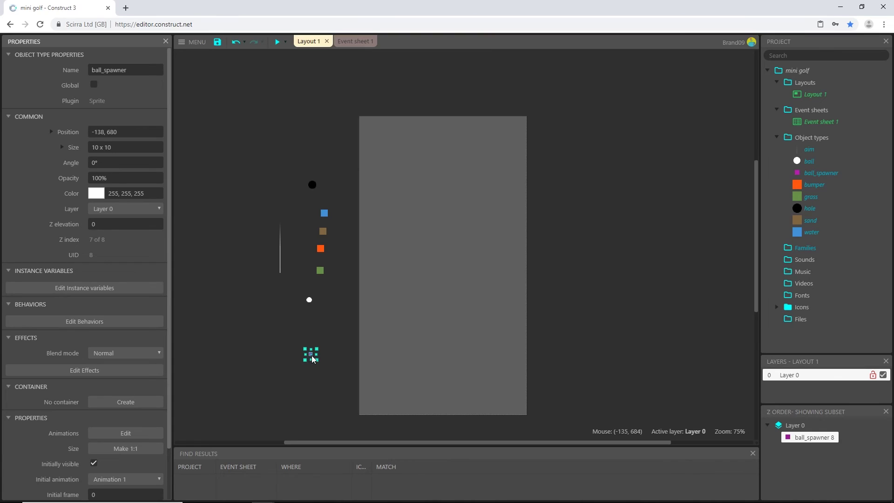
pyautogui.moveTo(311, 360); pyautogui.dragTo(311, 348)
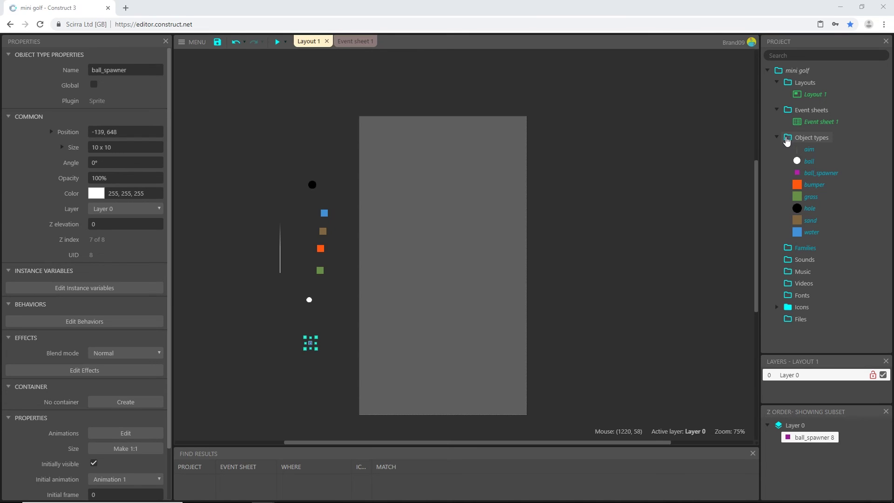
# Step: Add three subfolders named sprites, text and input to the project's object types folder
pyautogui.rightClick(787, 141)
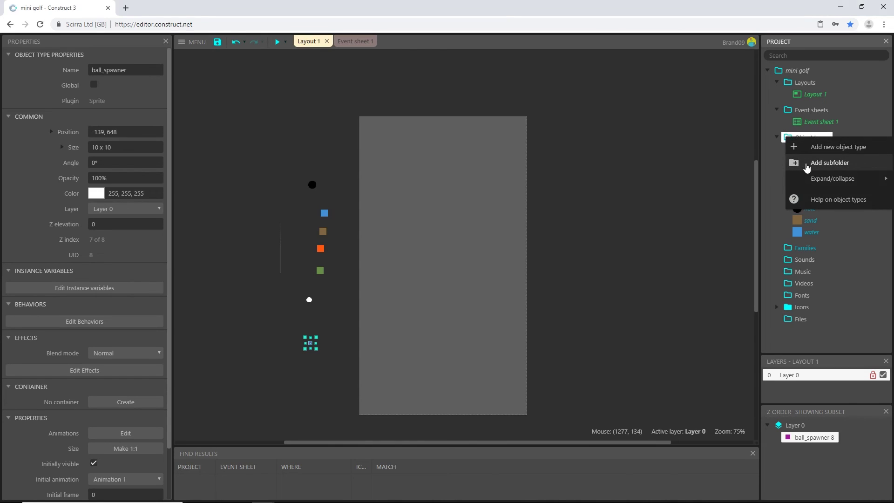
pyautogui.click(807, 167)
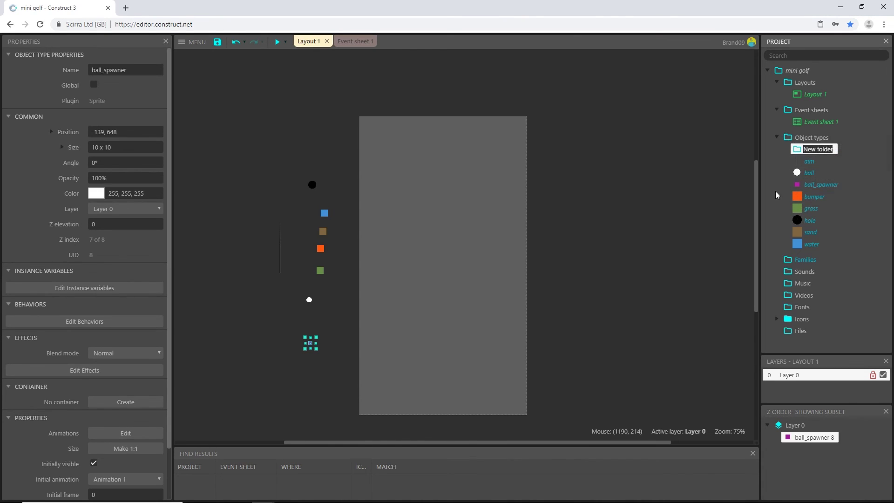
pyautogui.write('sprites')
pyautogui.press('Return')
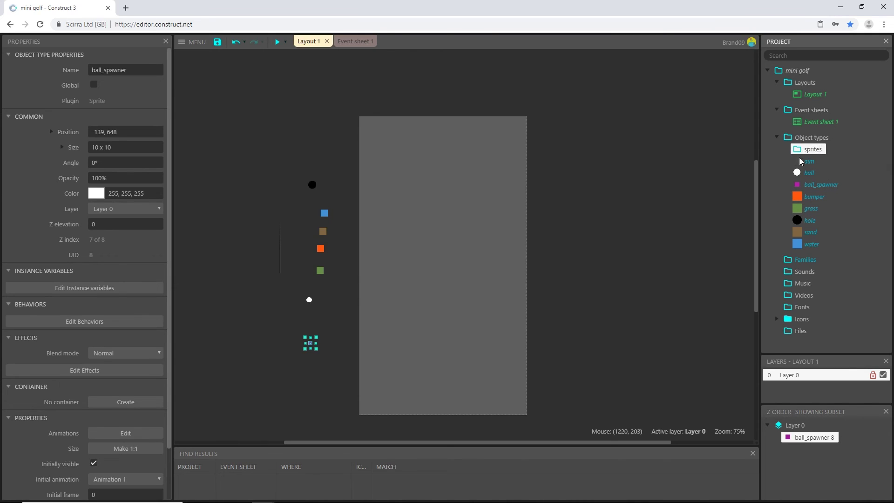
pyautogui.rightClick(790, 136)
pyautogui.click(816, 160)
pyautogui.write('text')
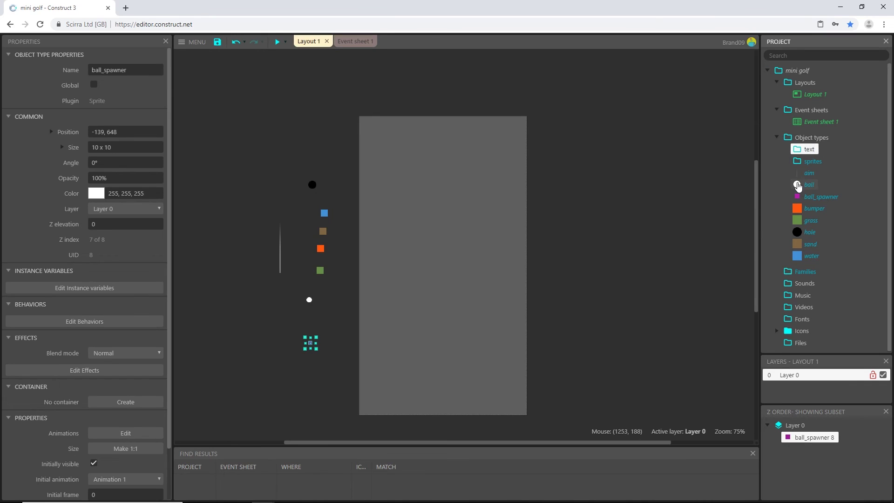
pyautogui.rightClick(796, 138)
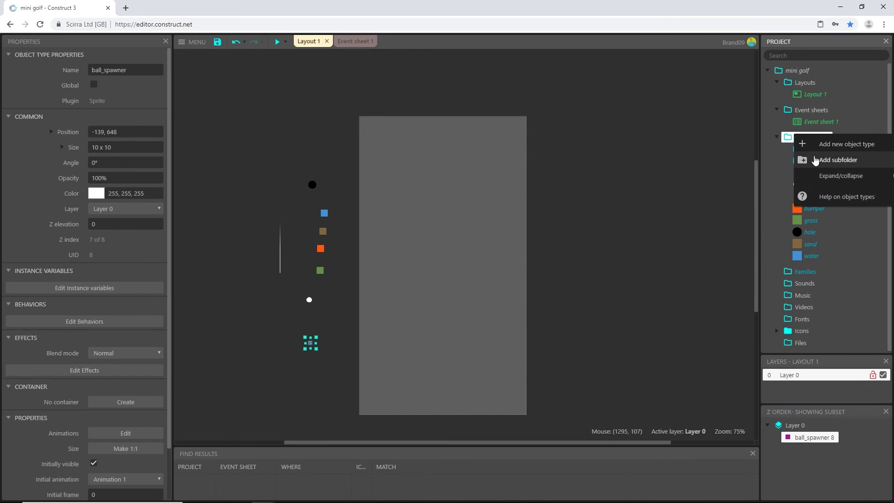
pyautogui.click(819, 160)
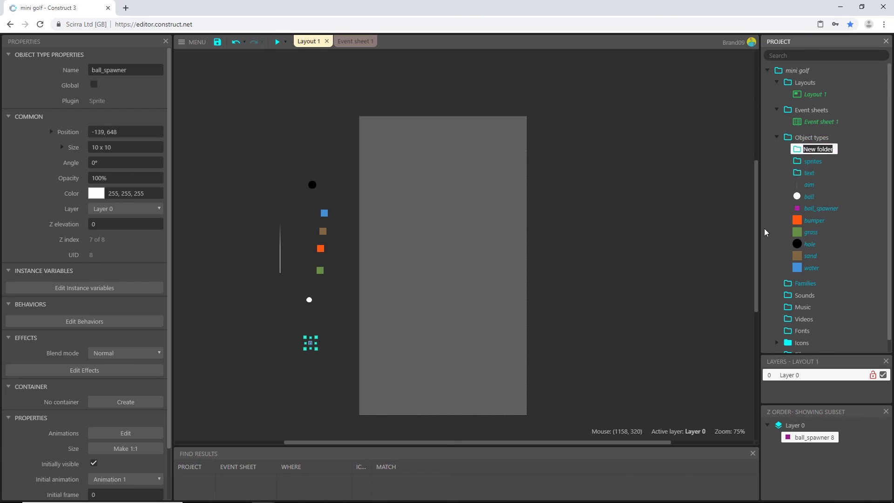
pyautogui.write('input')
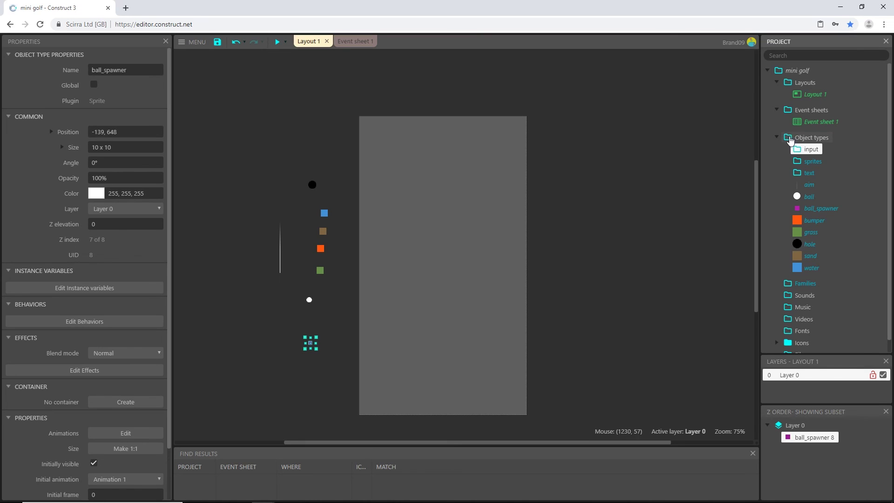
# Step: Add a Touch input object to the project's object types
pyautogui.rightClick(788, 140)
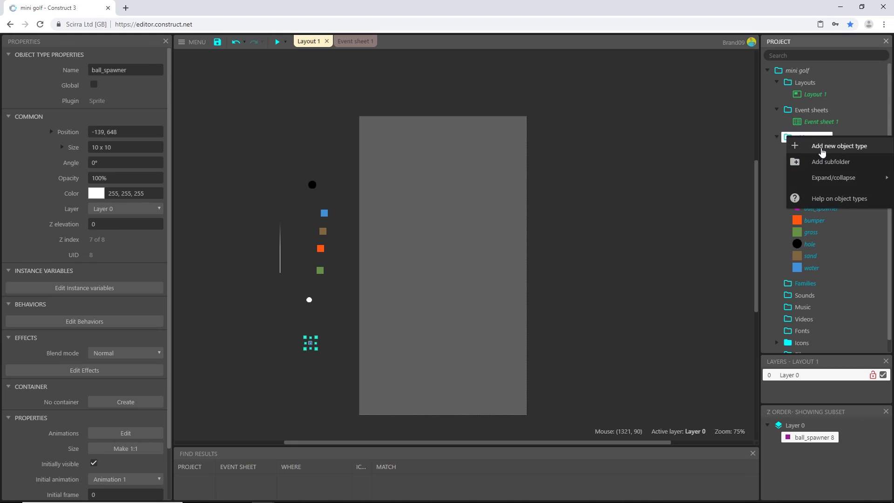
pyautogui.click(825, 147)
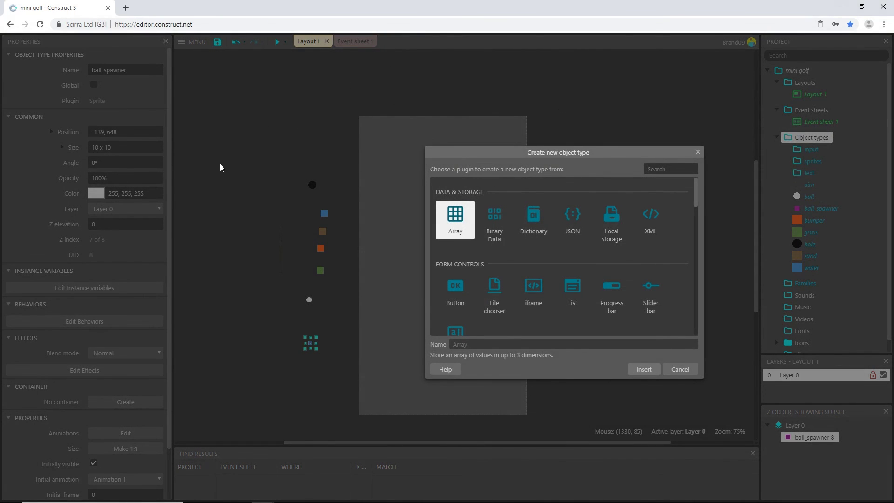
pyautogui.scroll(-5, 521, 241)
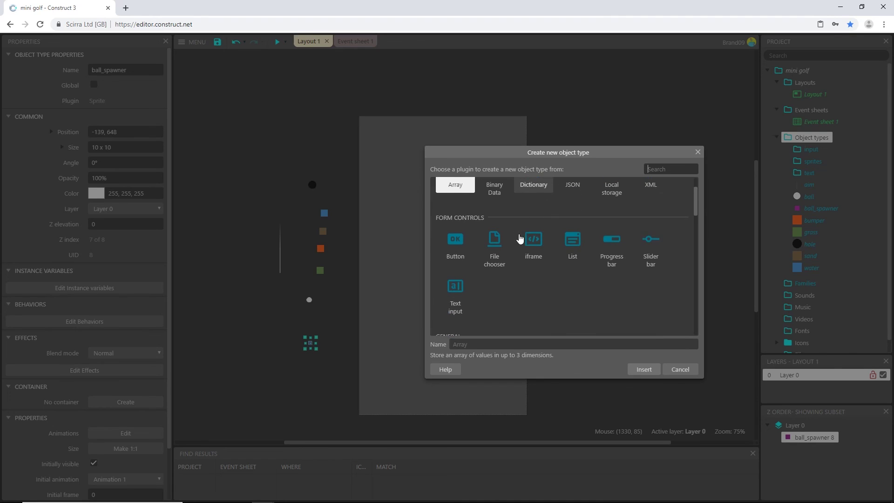
pyautogui.scroll(-1, 518, 241)
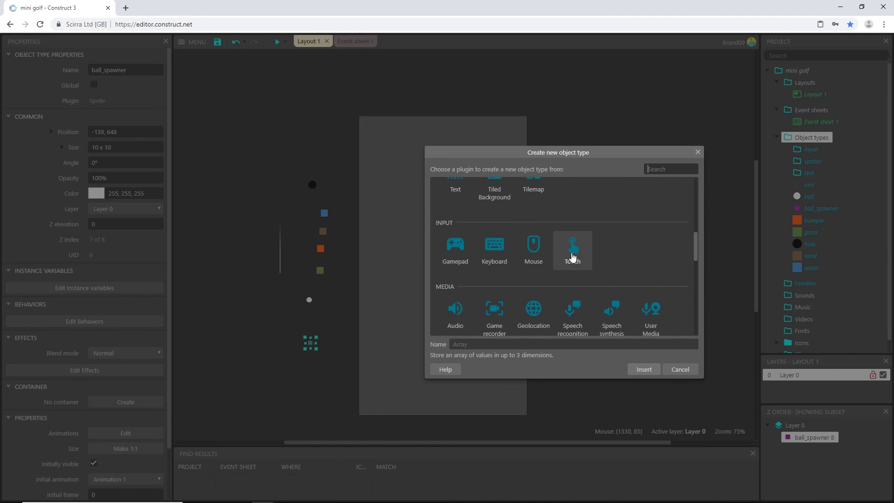
pyautogui.doubleClick(576, 255)
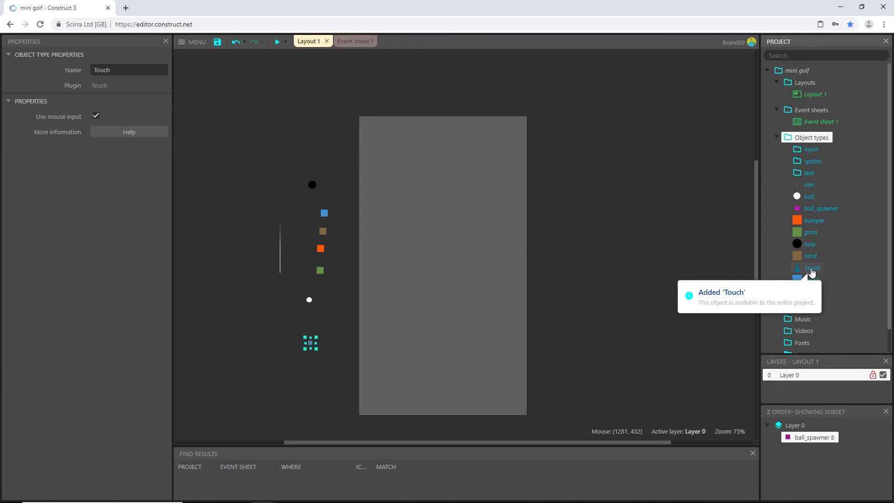
# Step: Move the Touch object into the input folder and collapse that folder
pyautogui.click(817, 270)
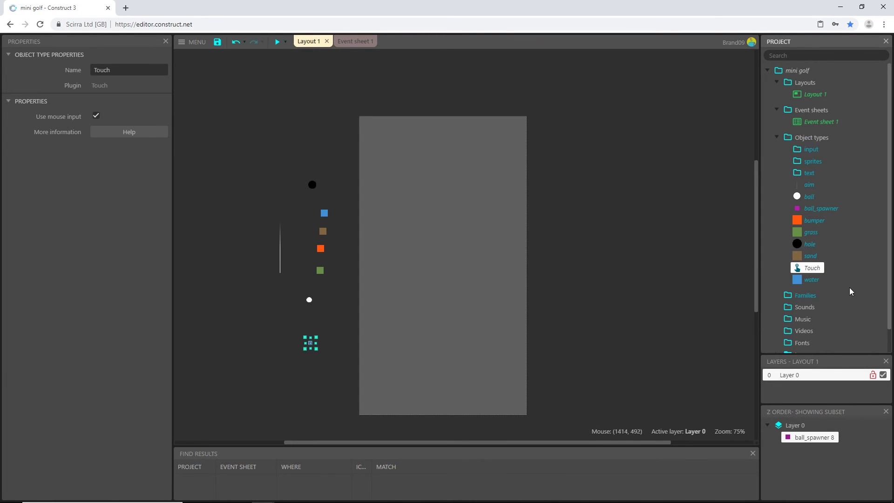
pyautogui.moveTo(814, 273); pyautogui.dragTo(809, 155)
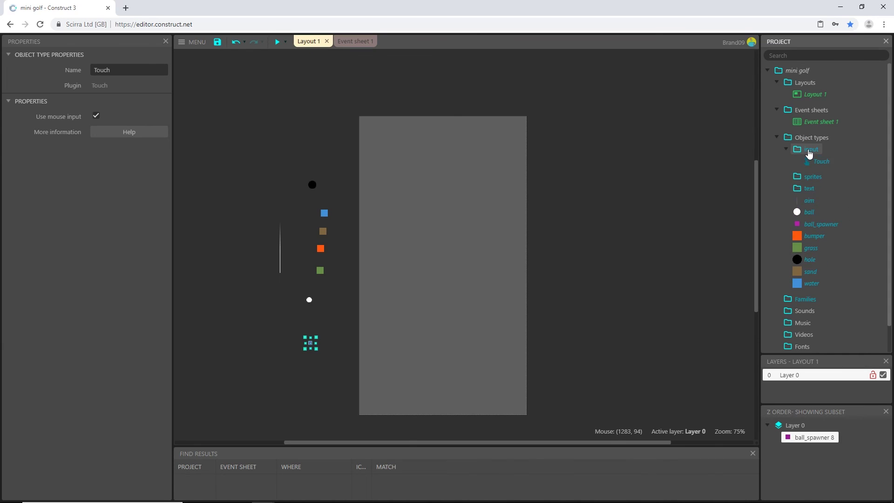
pyautogui.click(787, 149)
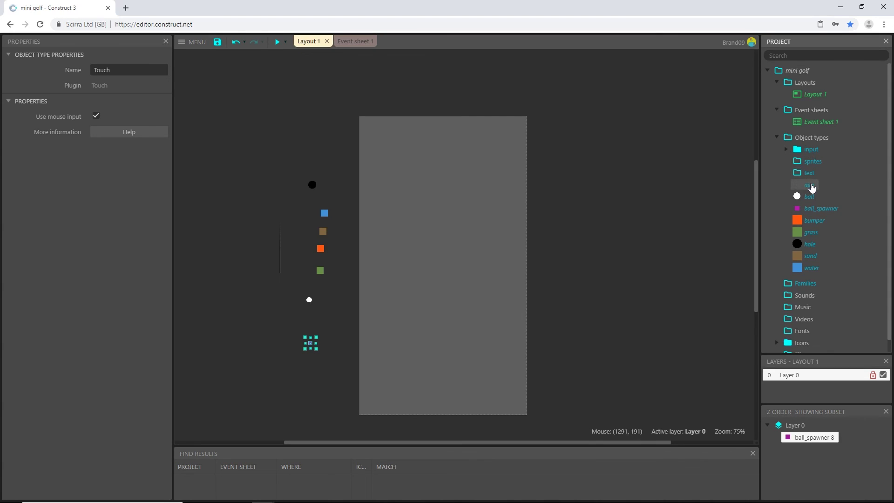
# Step: Move all the sprite objects from aim through water into the sprites folder
pyautogui.click(811, 187)
pyautogui.keyDown('shift'); pyautogui.click(810, 269); pyautogui.keyUp('shift')
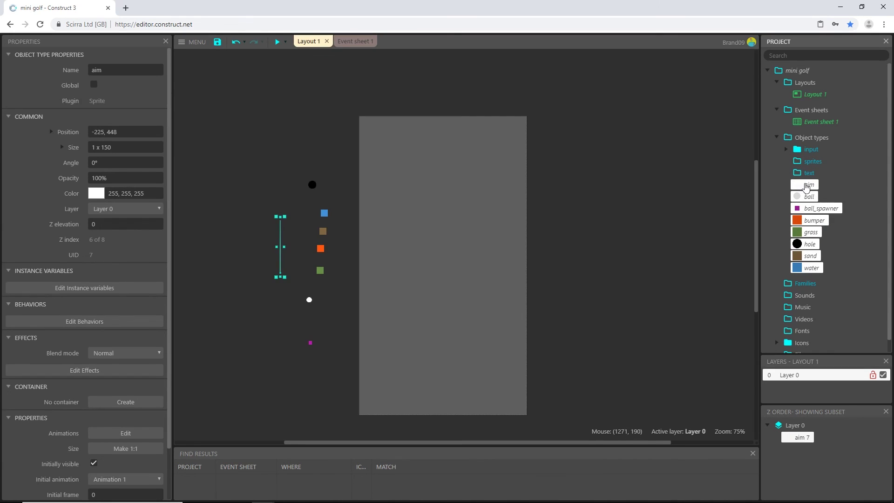
pyautogui.moveTo(810, 186); pyautogui.dragTo(807, 163)
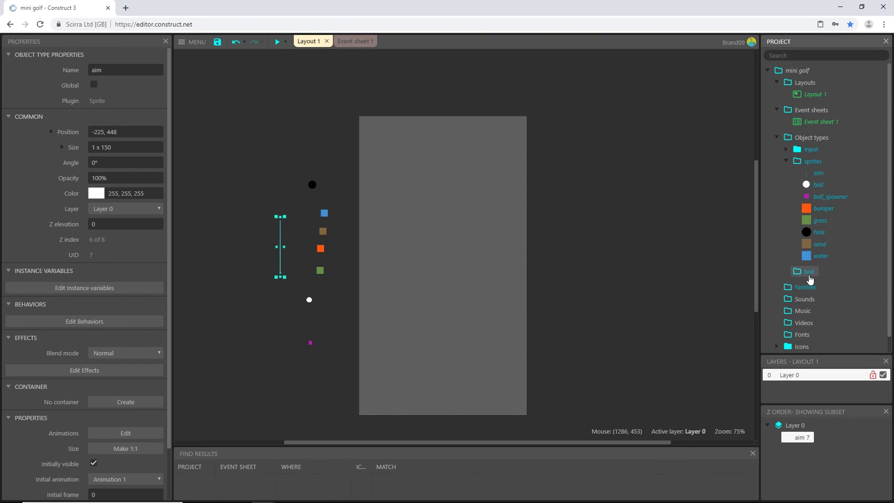
pyautogui.click(809, 277)
pyautogui.click(809, 137)
pyautogui.moveTo(442, 302); pyautogui.dragTo(477, 291, button='middle')
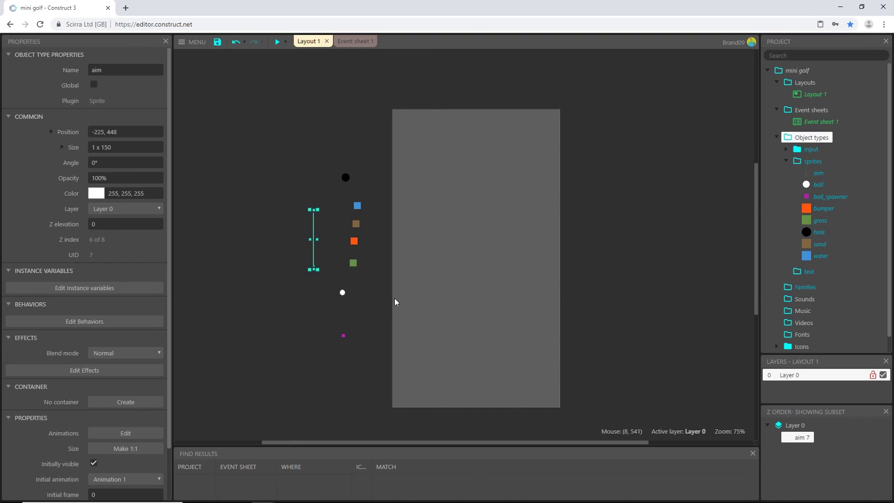